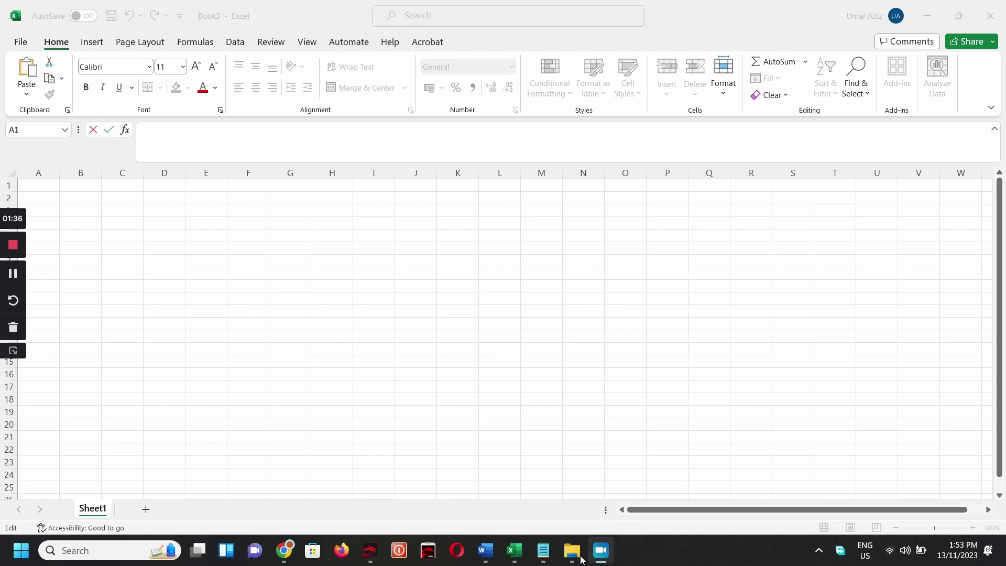
# - Check the column names in the Notepad labour force data, and enter the headers "date" in A1 and "labour force rate" in B1
pyautogui.click(544, 557)
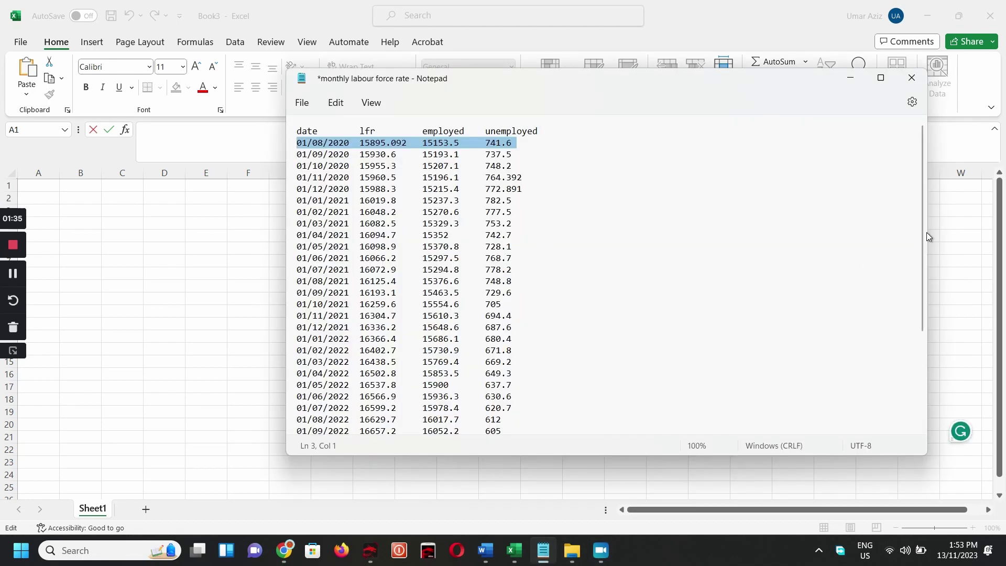
pyautogui.moveTo(921, 175)
pyautogui.mouseDown()
pyautogui.moveTo(916, 281)
pyautogui.moveTo(912, 167)
pyautogui.mouseUp()
pyautogui.click(857, 79)
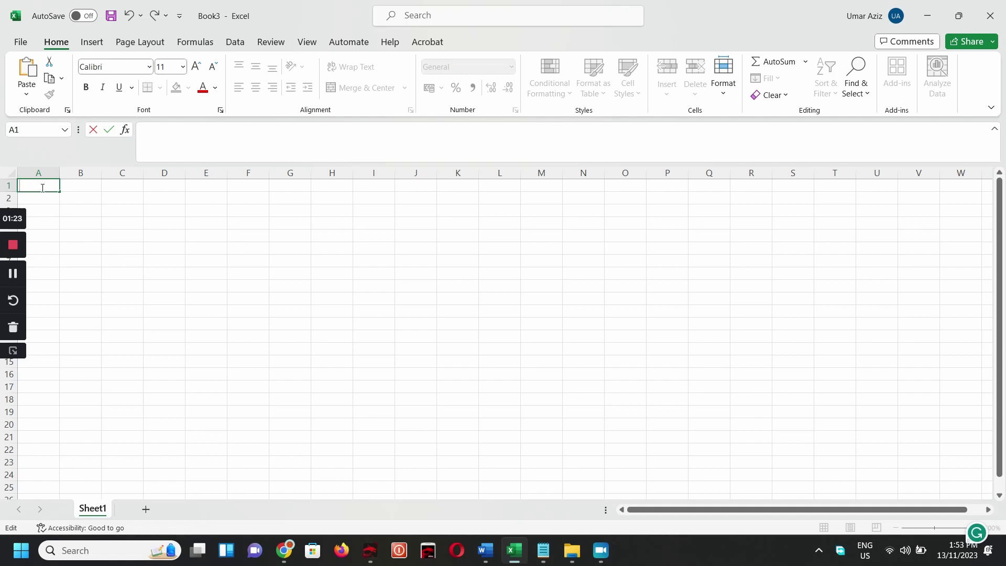
pyautogui.write('date')
pyautogui.press('Return')
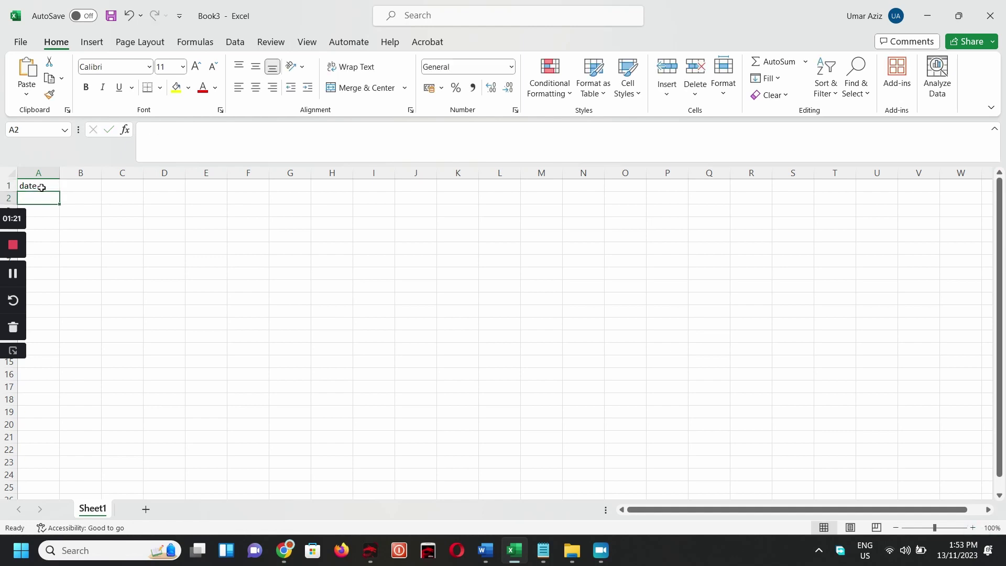
pyautogui.press('Right')
pyautogui.press('Up')
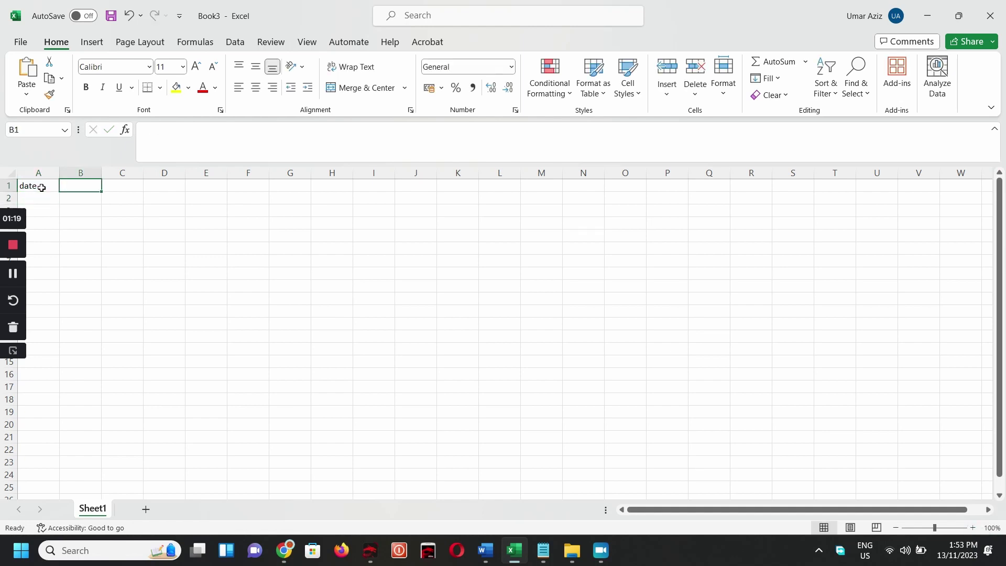
pyautogui.write('labou')
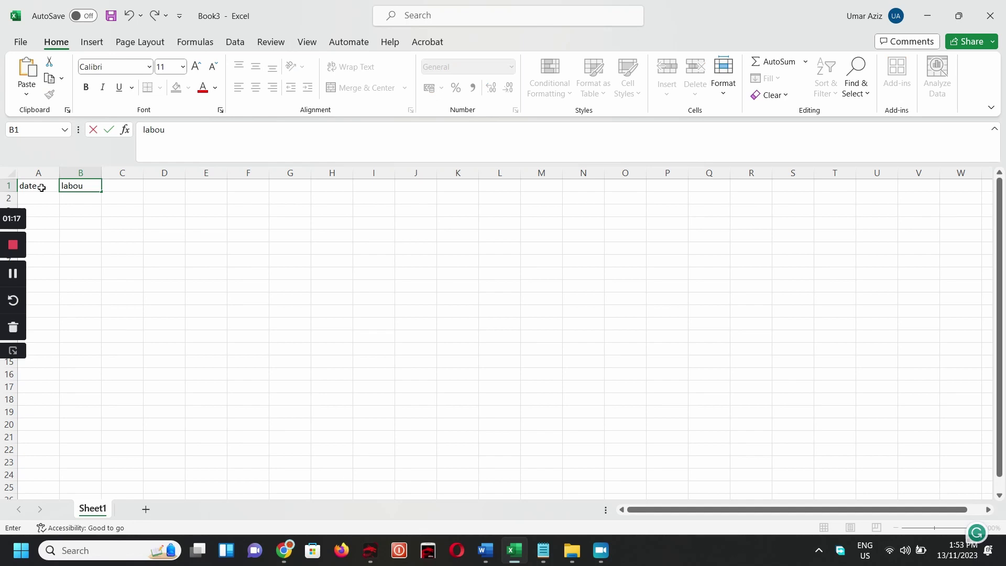
pyautogui.write('r force rate')
pyautogui.press('Return')
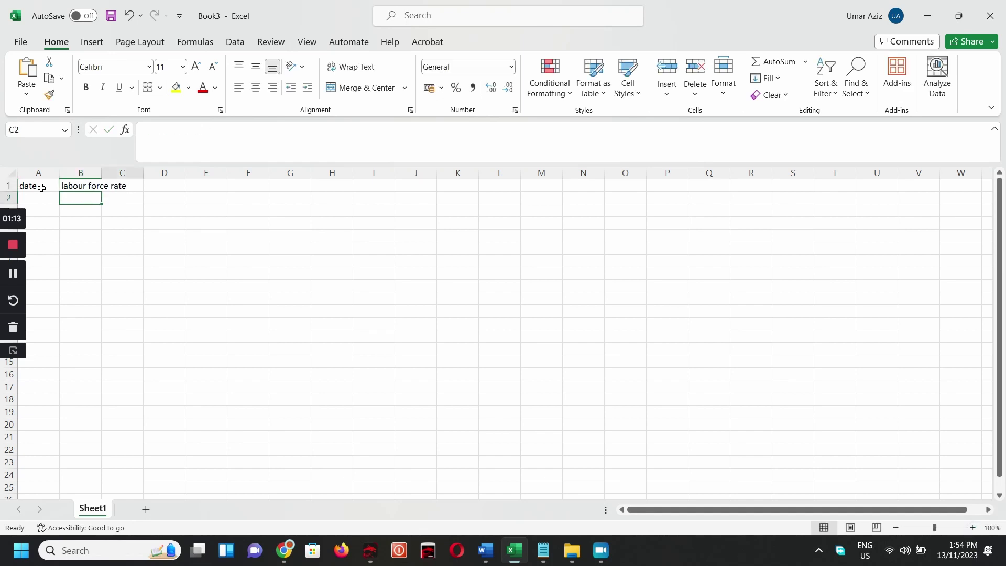
# - Enter the headers "employed" in C1 and "unemployed" in D1
pyautogui.press('Up')
pyautogui.write('employed')
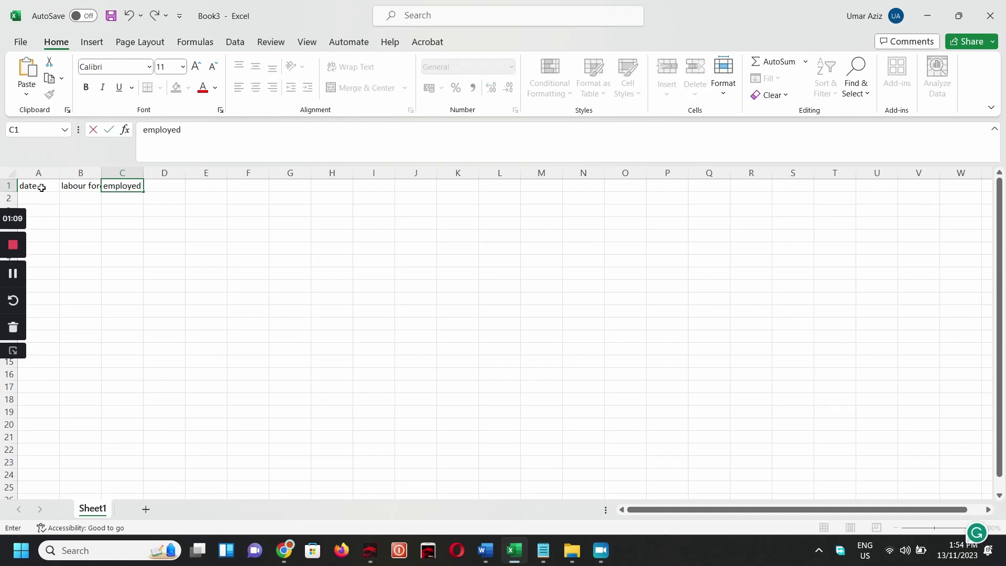
pyautogui.press('Tab')
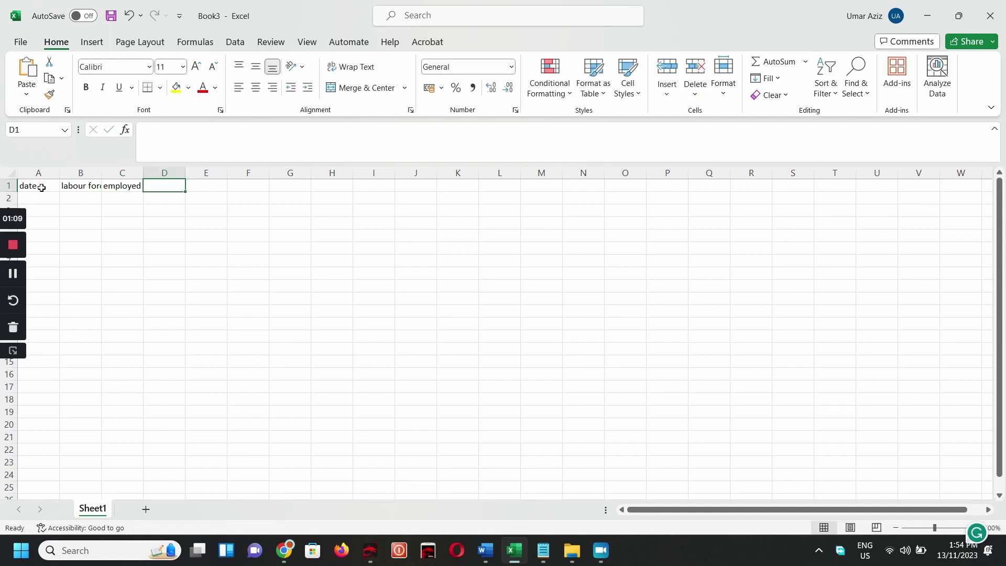
pyautogui.write('unemployed')
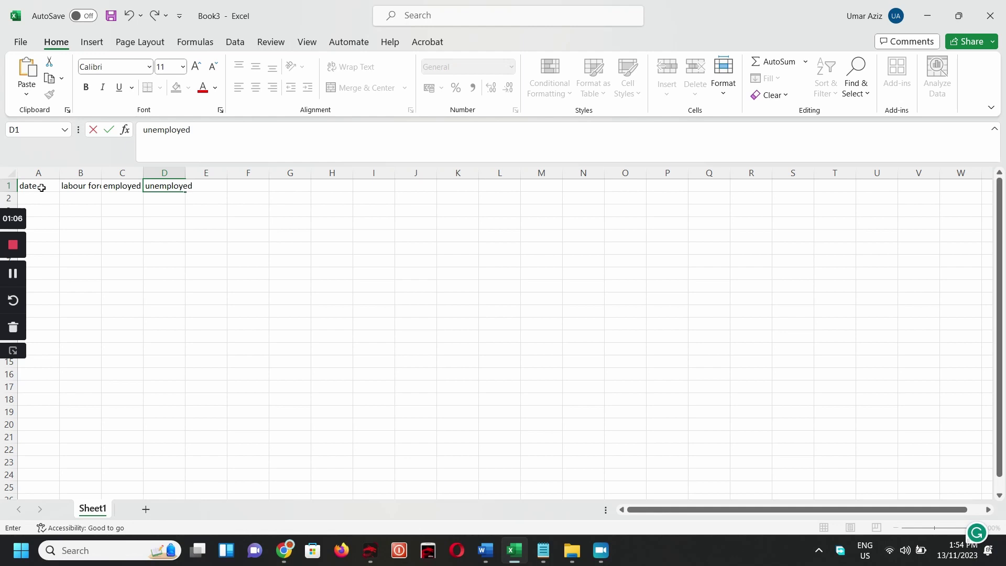
pyautogui.press('Return')
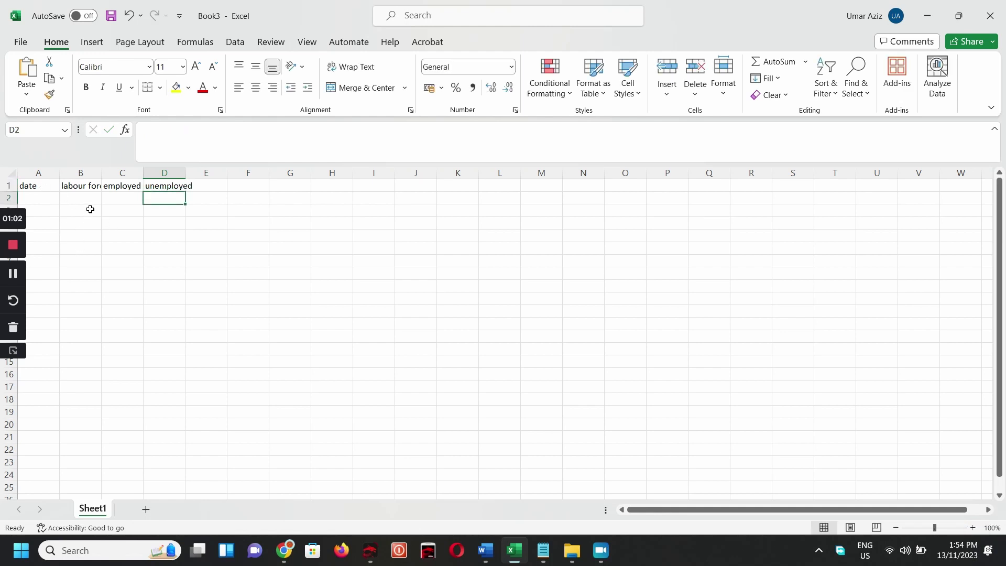
# - Enter the first two monthly dates from the Notepad data, 01/08/2020 in A2 and 01/09/2020 in A3
pyautogui.click(38, 199)
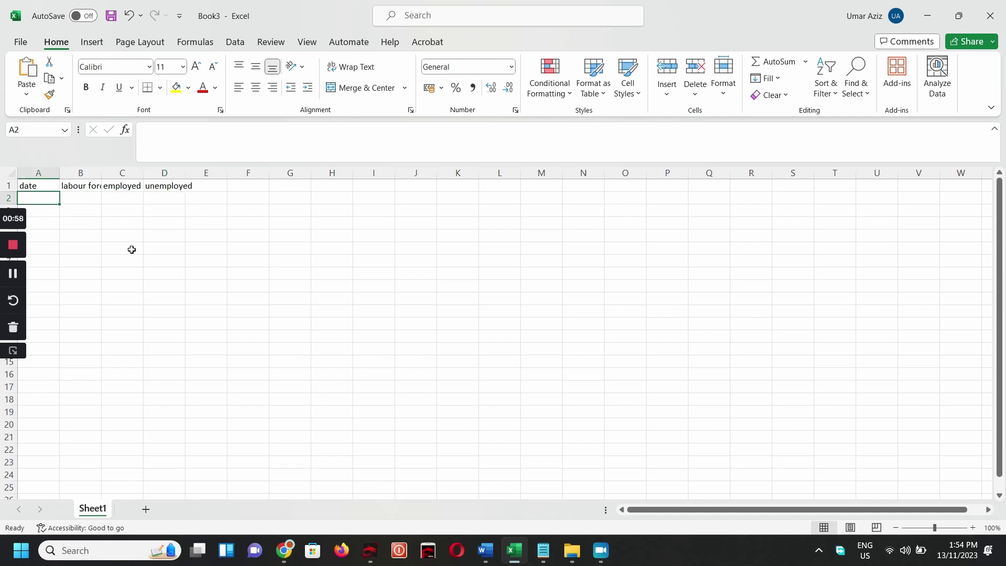
pyautogui.write('01/')
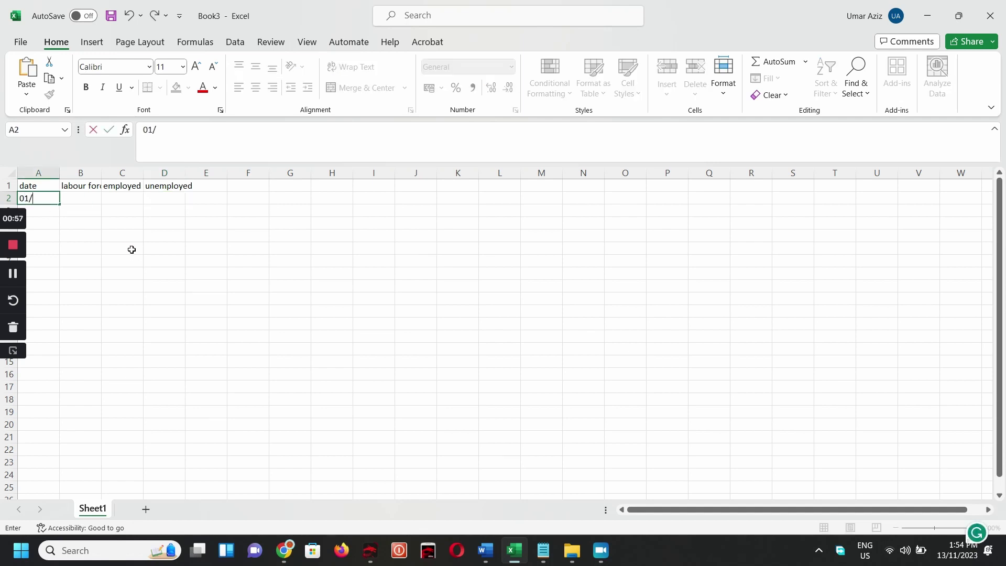
pyautogui.click(543, 550)
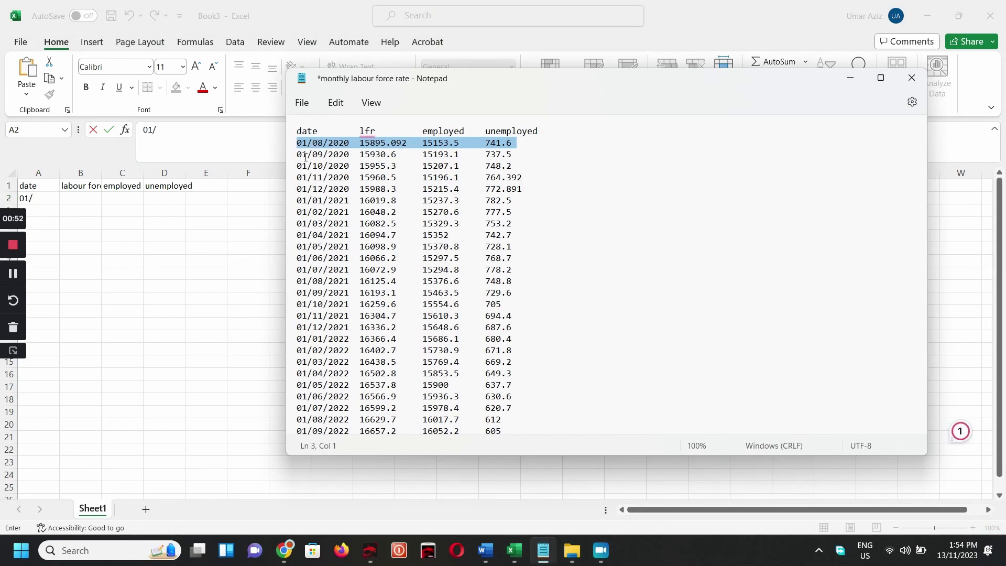
pyautogui.click(53, 195)
pyautogui.write('08/2020')
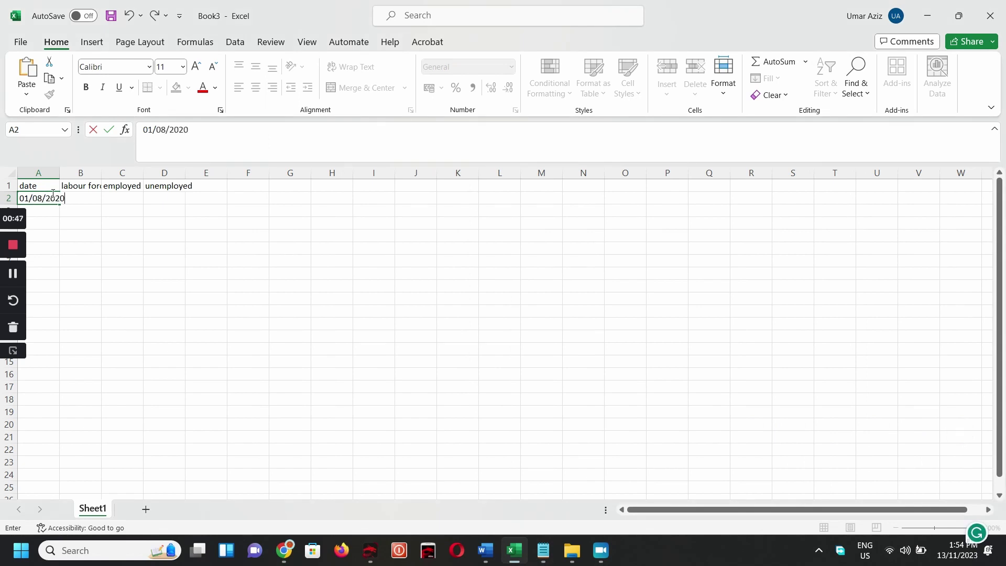
pyautogui.press('Return')
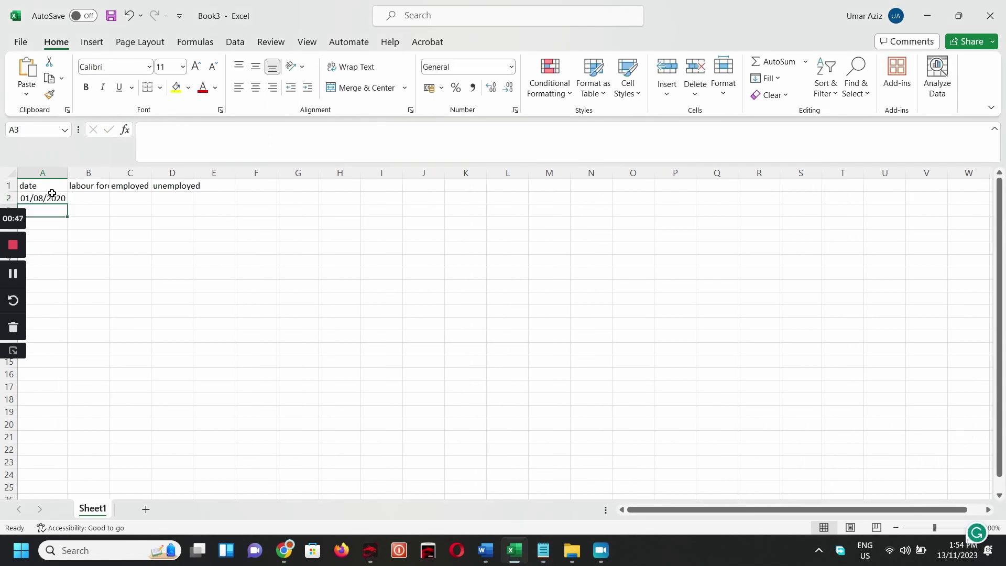
pyautogui.write('01/')
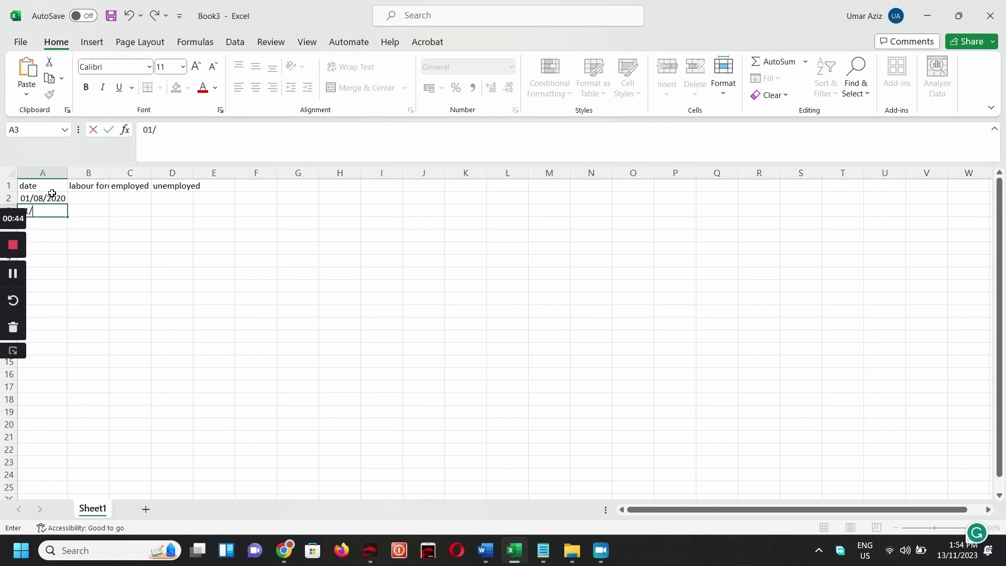
pyautogui.write('09/2020')
pyautogui.press('Return')
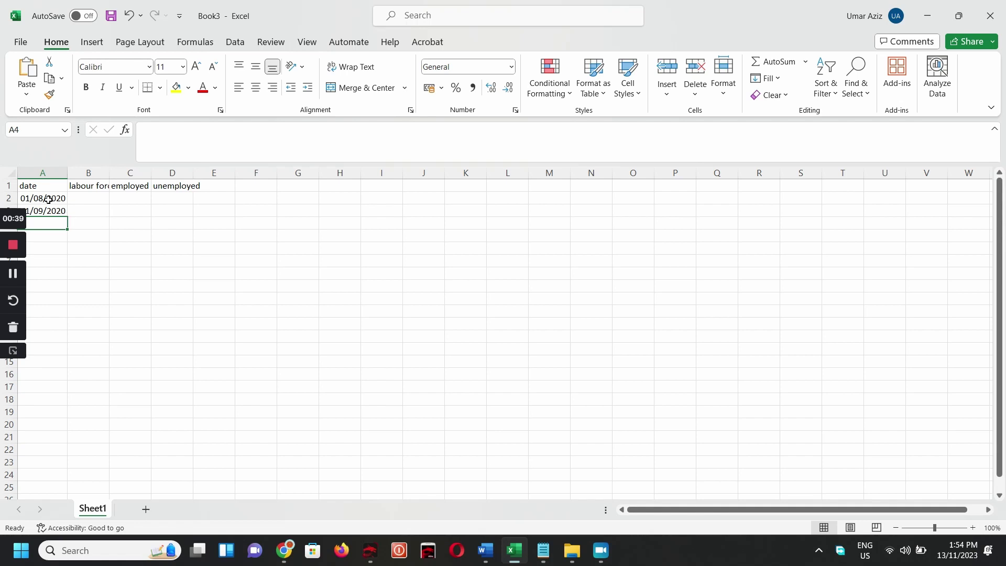
# - Extend the monthly date series from A2:A3 down to A37, ending at 01/07/2023
pyautogui.moveTo(48, 199); pyautogui.dragTo(50, 211)
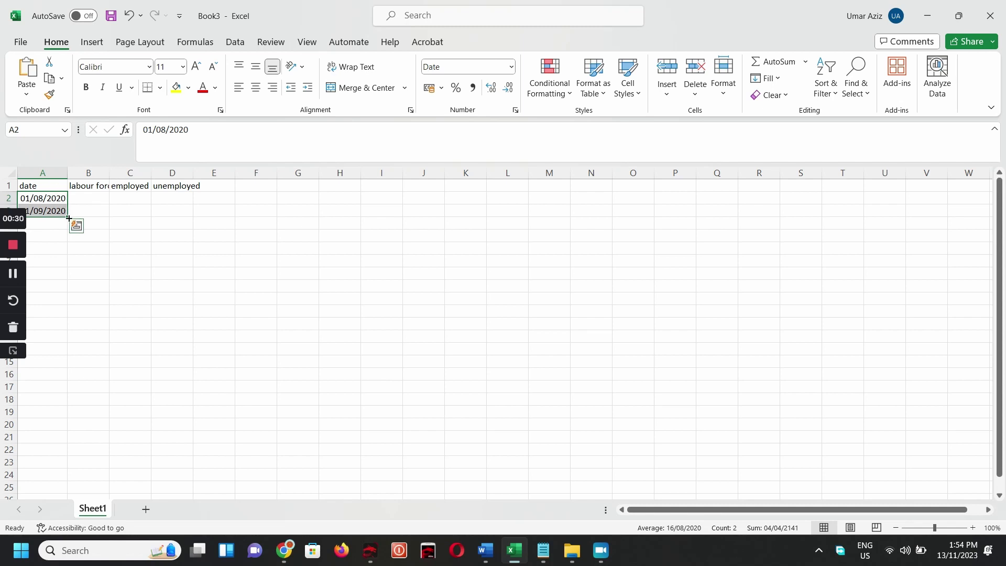
pyautogui.moveTo(68, 218); pyautogui.dragTo(66, 472)
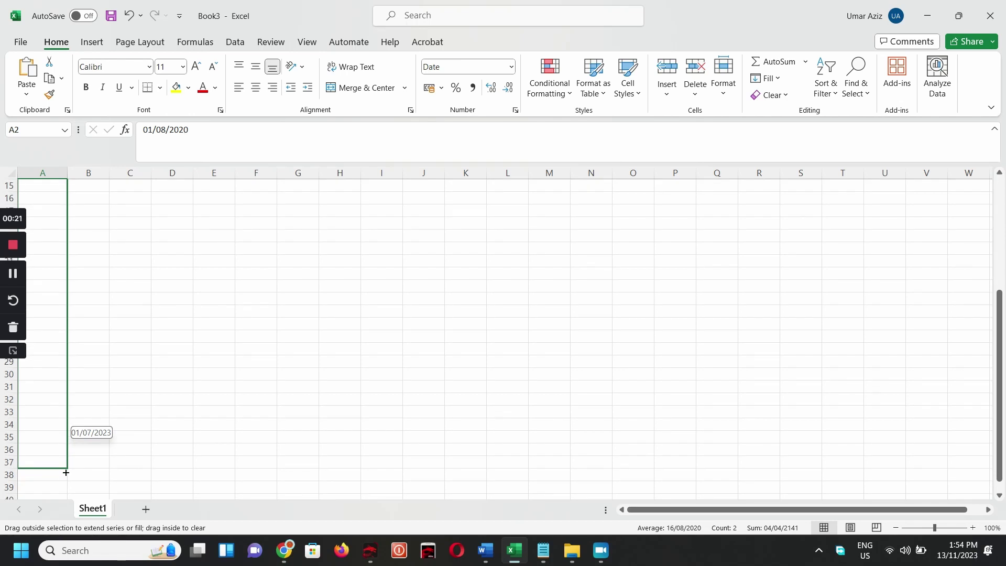
pyautogui.moveTo(66, 473); pyautogui.dragTo(67, 470)
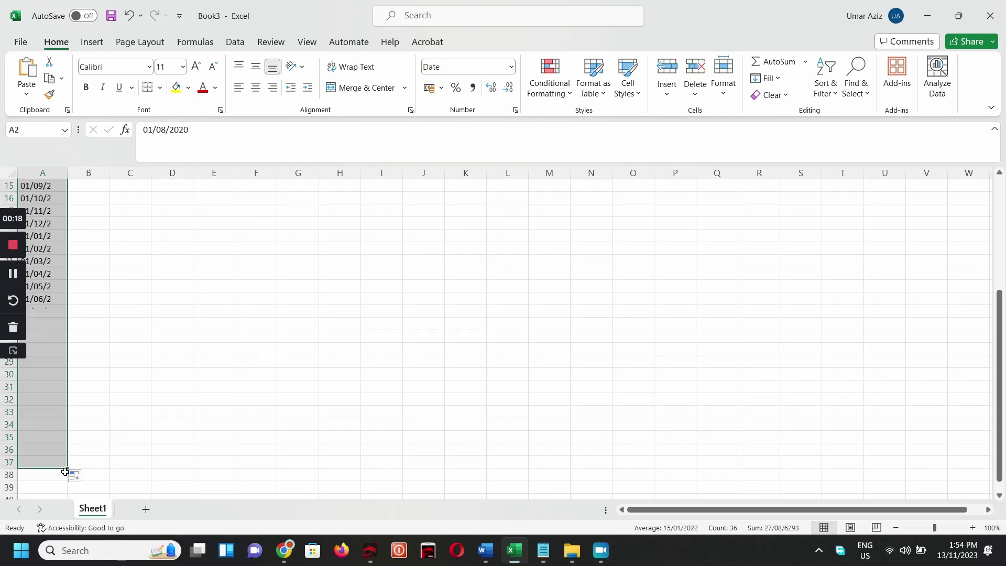
pyautogui.scroll(3, 99, 436)
pyautogui.scroll(2, 99, 436)
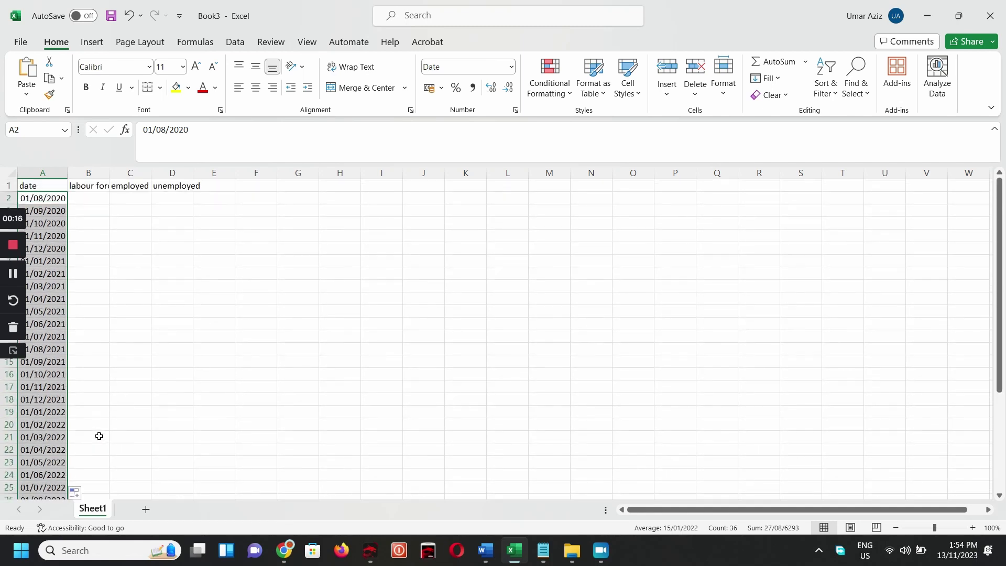
# - Fill B2:D37 with the labour force, employed and unemployed figures from the Notepad file, and look over the filled rows
pyautogui.click(544, 550)
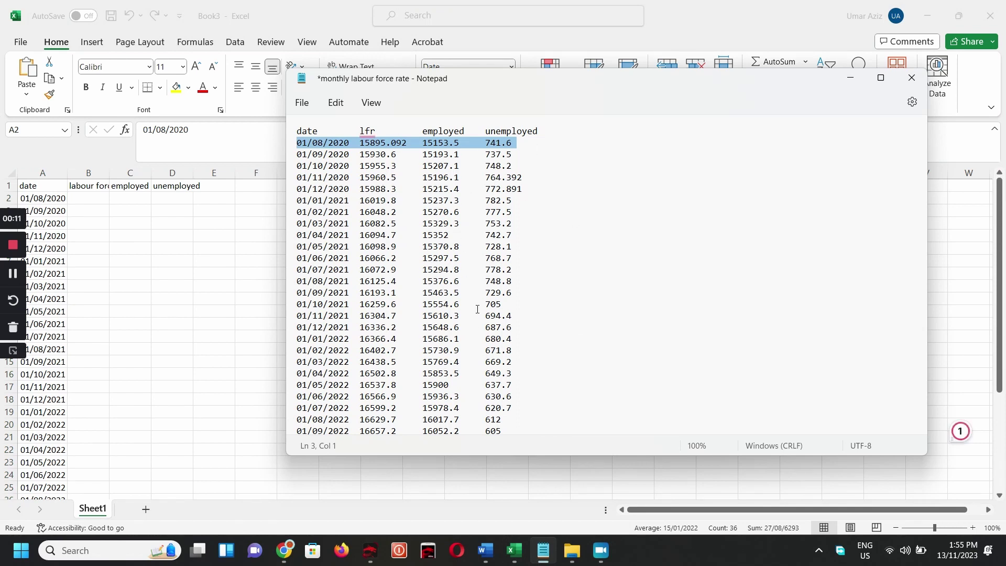
pyautogui.click(12, 273)
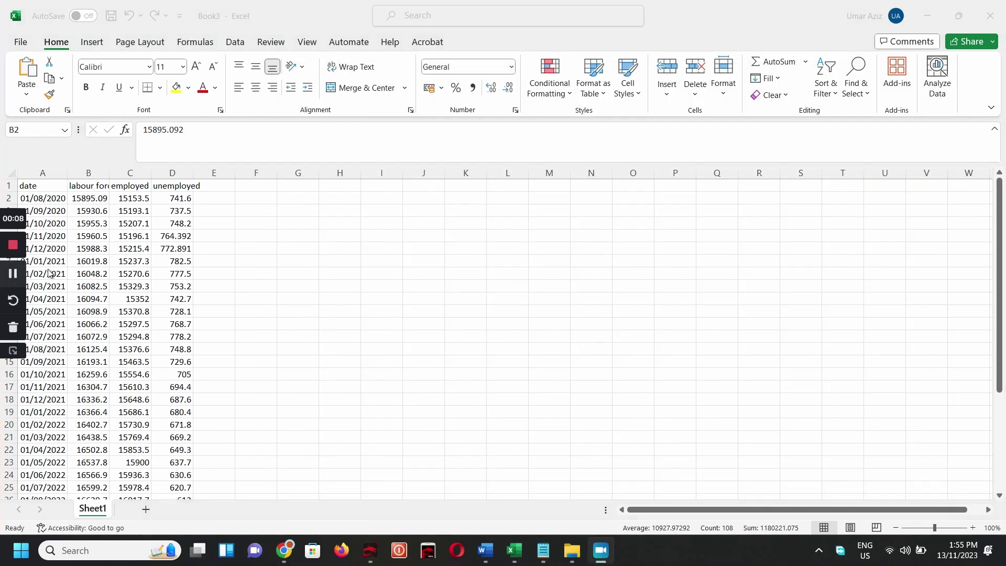
pyautogui.scroll(-7, 222, 256)
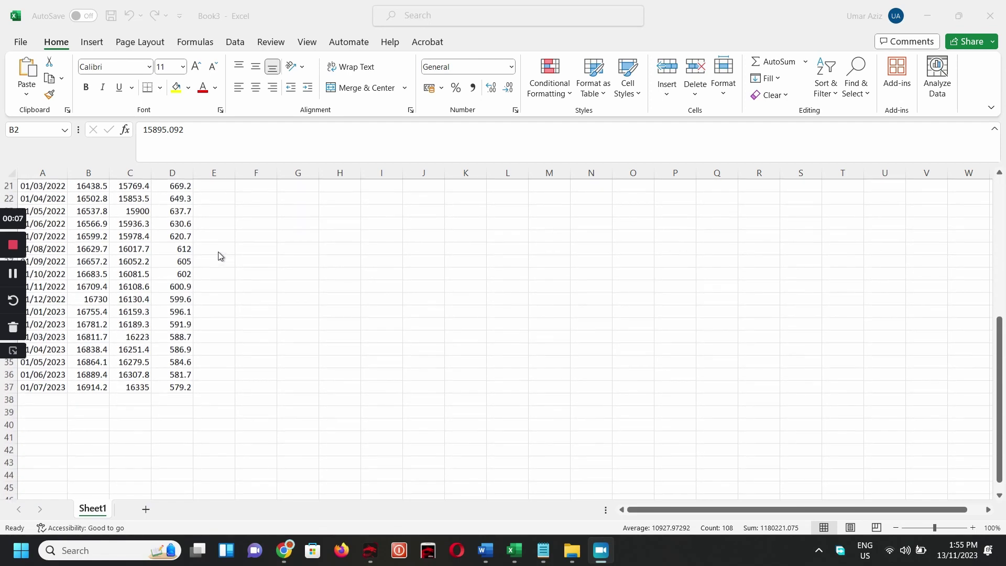
pyautogui.scroll(7, 219, 325)
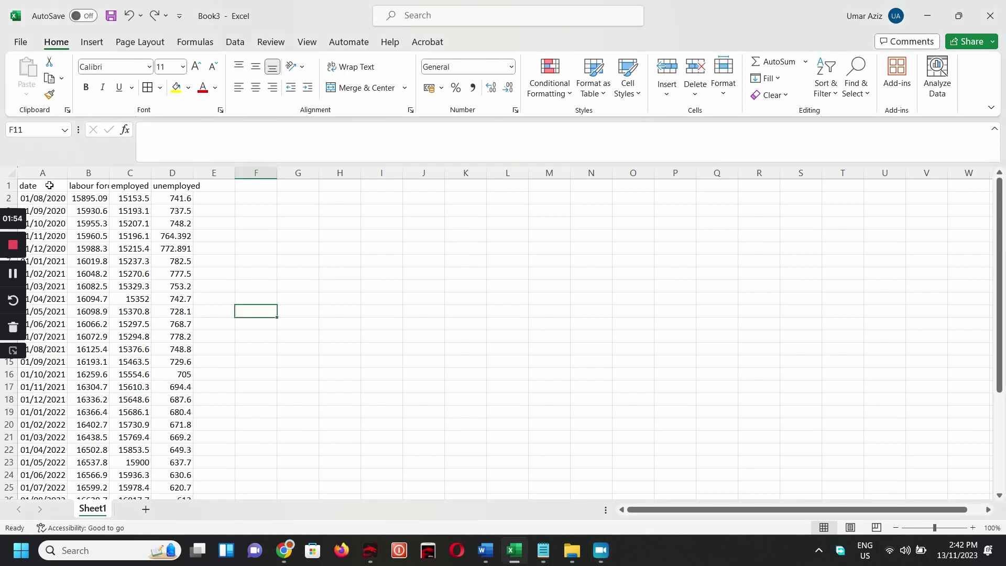
# - Format the range A1:D37 as a table with headers, using a light gray medium table style
pyautogui.moveTo(50, 186); pyautogui.dragTo(178, 475)
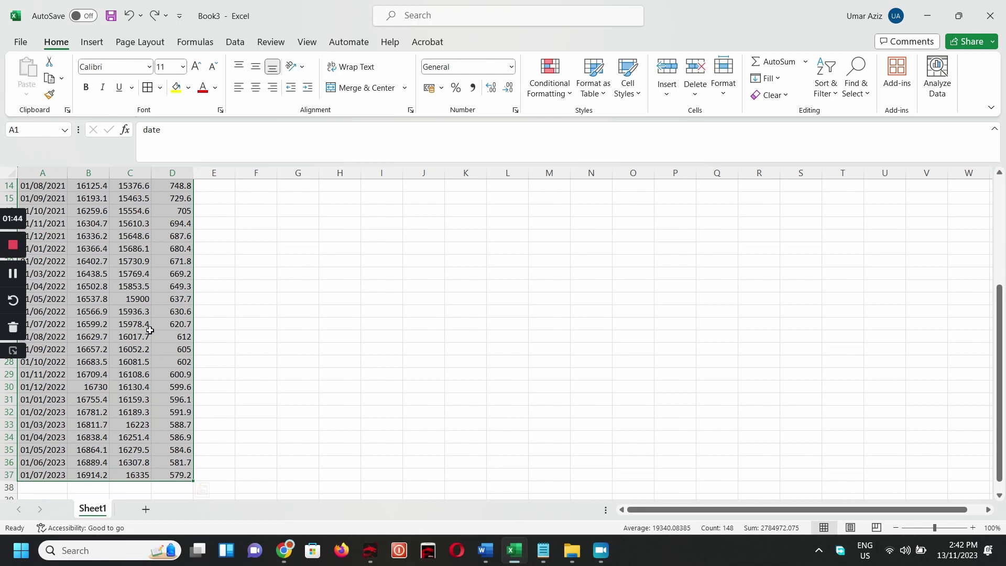
pyautogui.scroll(4, 149, 326)
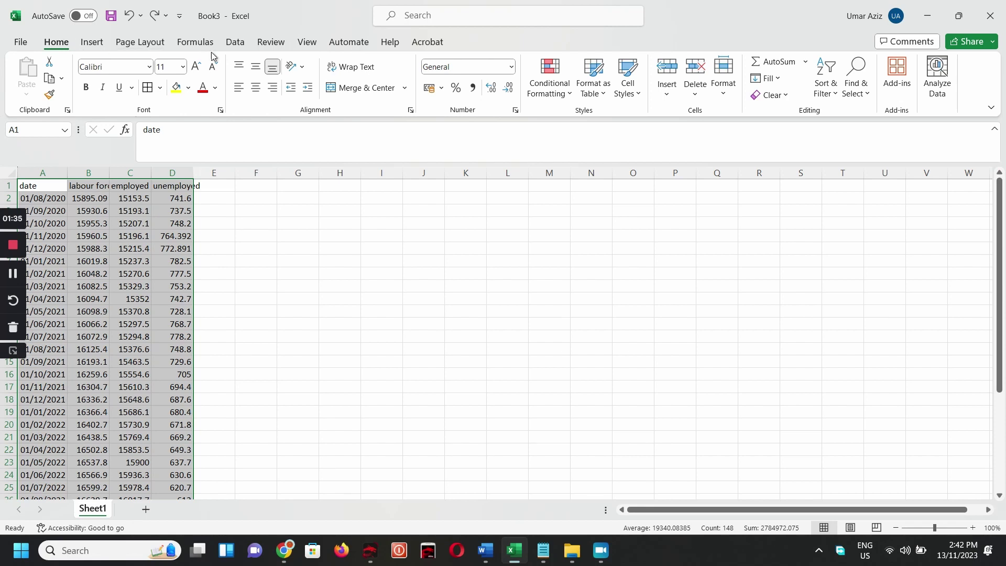
pyautogui.click(593, 98)
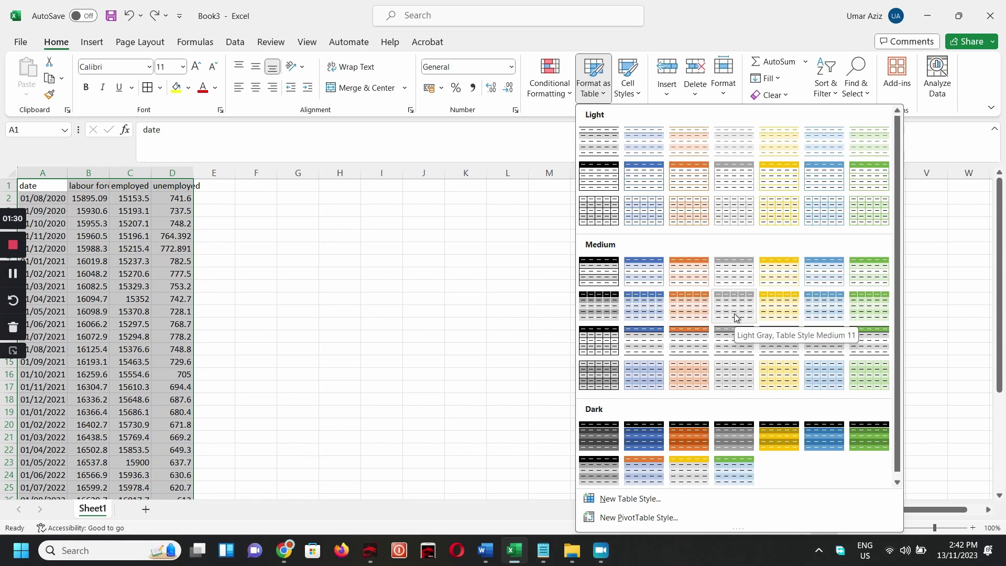
pyautogui.click(737, 347)
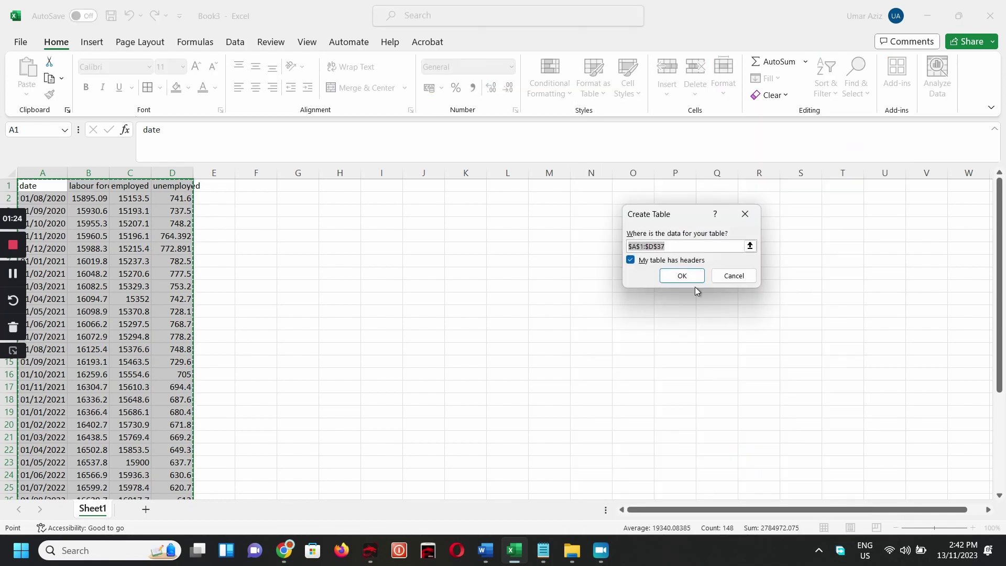
pyautogui.click(683, 276)
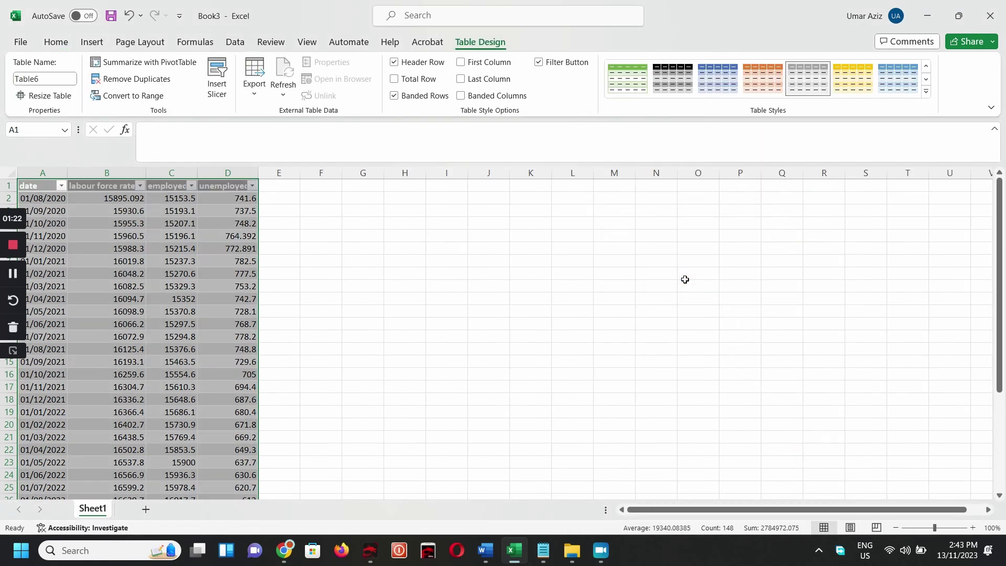
pyautogui.click(324, 234)
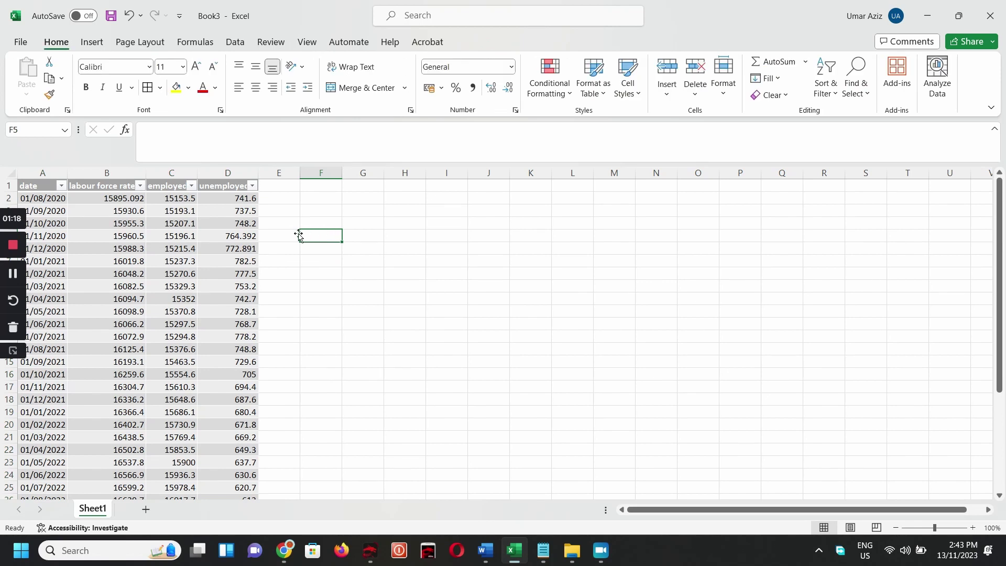
# - Extend the table with a new column E and set its header to unemployment rate
pyautogui.click(230, 190)
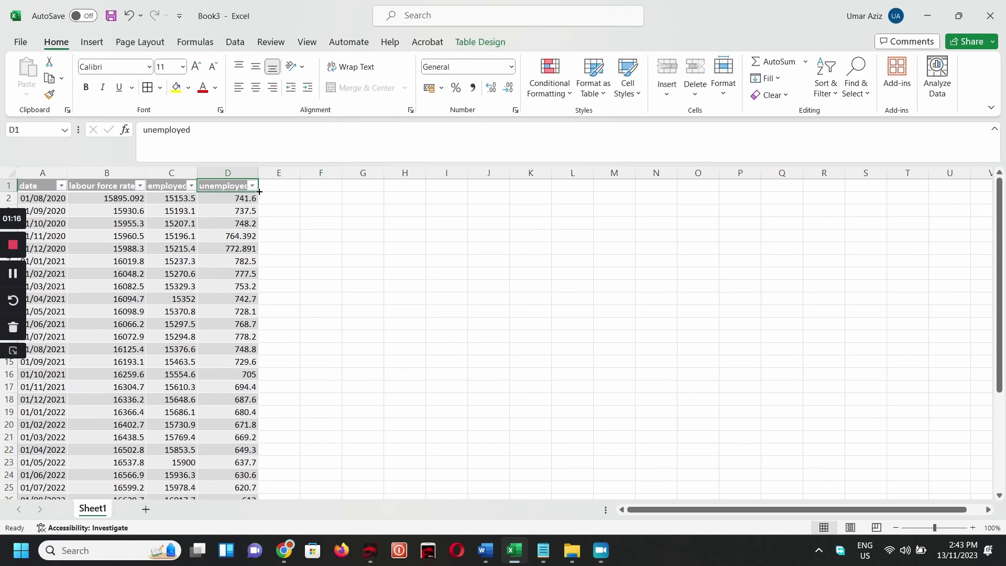
pyautogui.moveTo(258, 192); pyautogui.dragTo(299, 195)
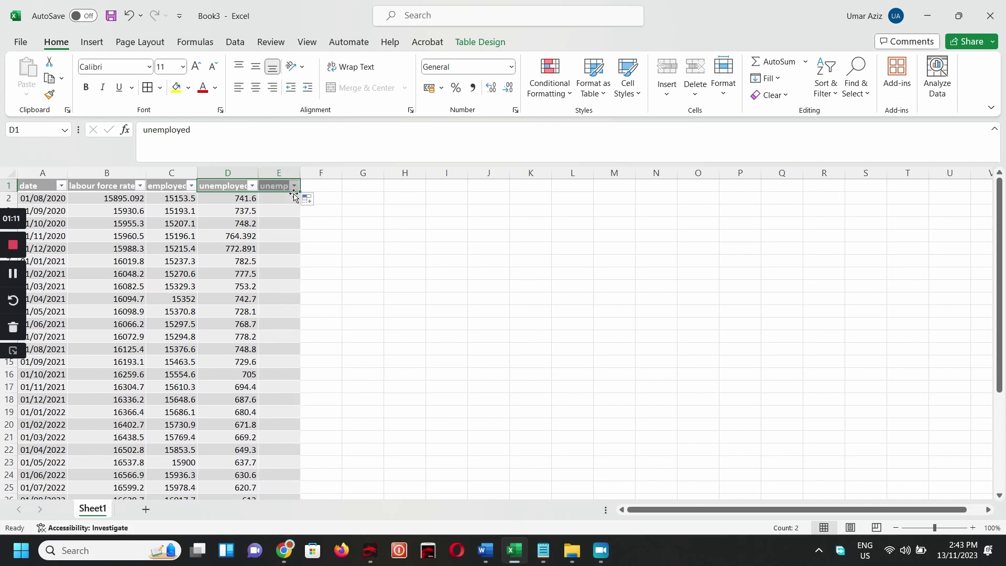
pyautogui.click(266, 187)
pyautogui.click(194, 130)
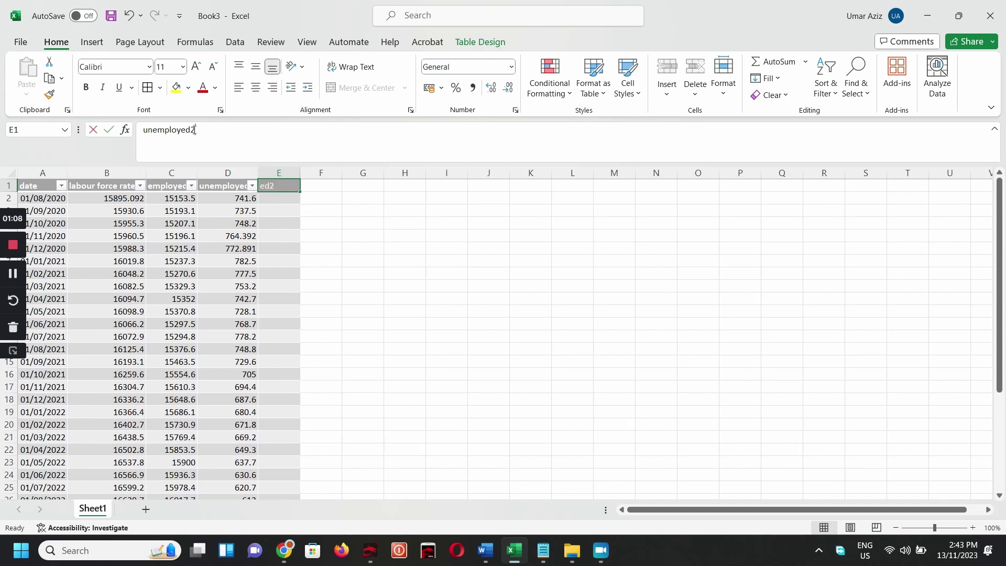
pyautogui.write('ment ')
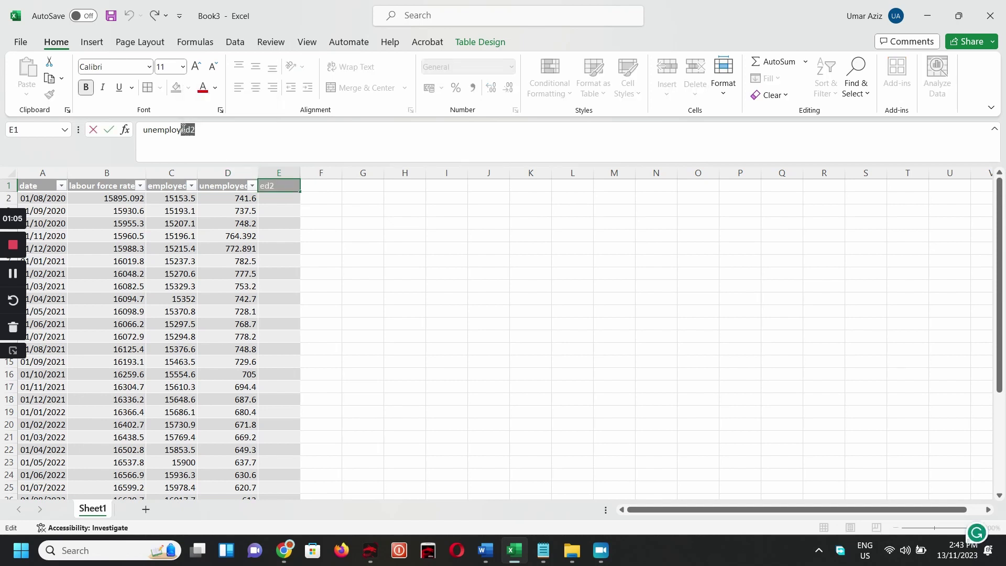
pyautogui.write('rate')
pyautogui.press('Return')
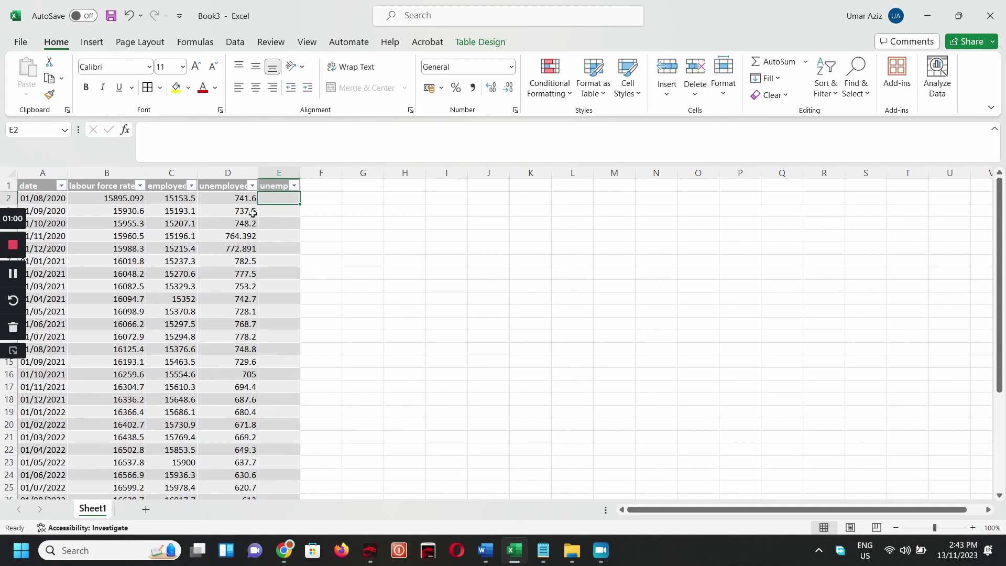
# - AutoFit the widths of columns A through F to their header text
pyautogui.moveTo(312, 215); pyautogui.dragTo(32, 183)
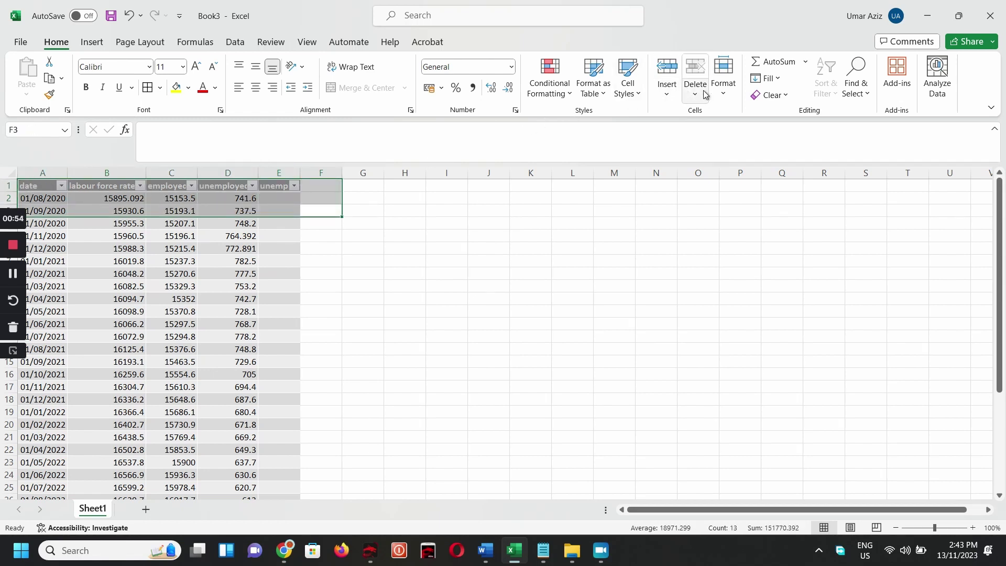
pyautogui.click(722, 91)
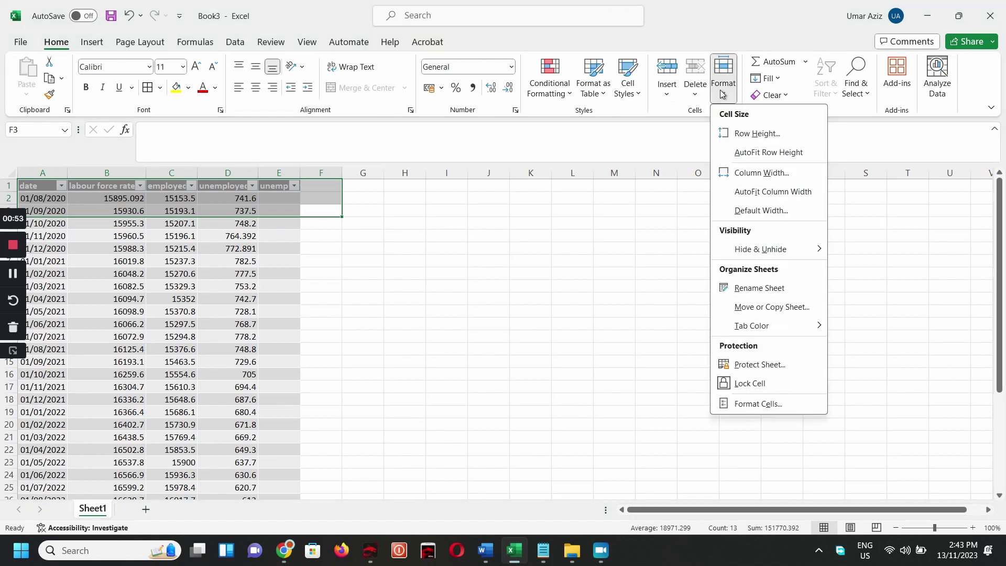
pyautogui.click(774, 192)
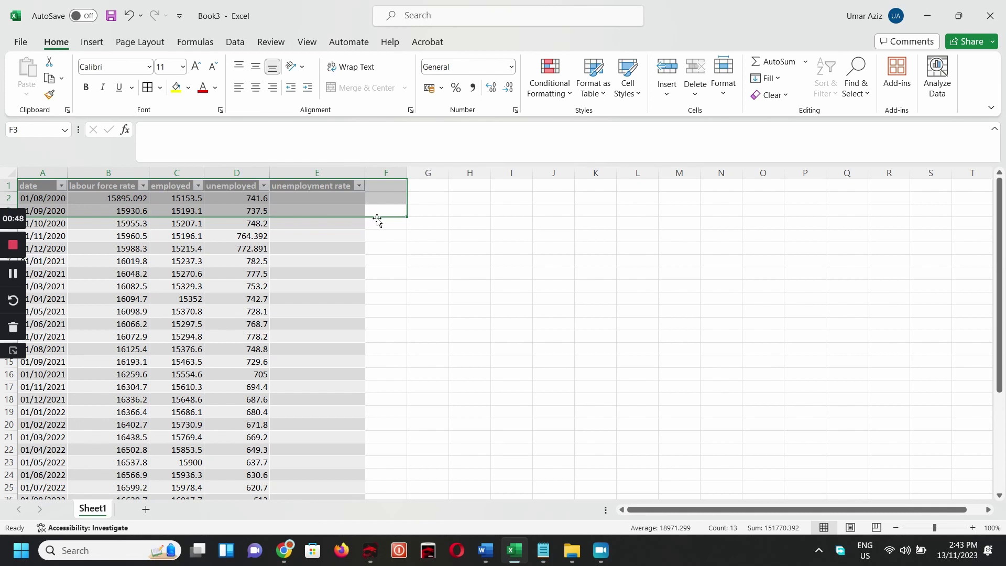
pyautogui.click(345, 208)
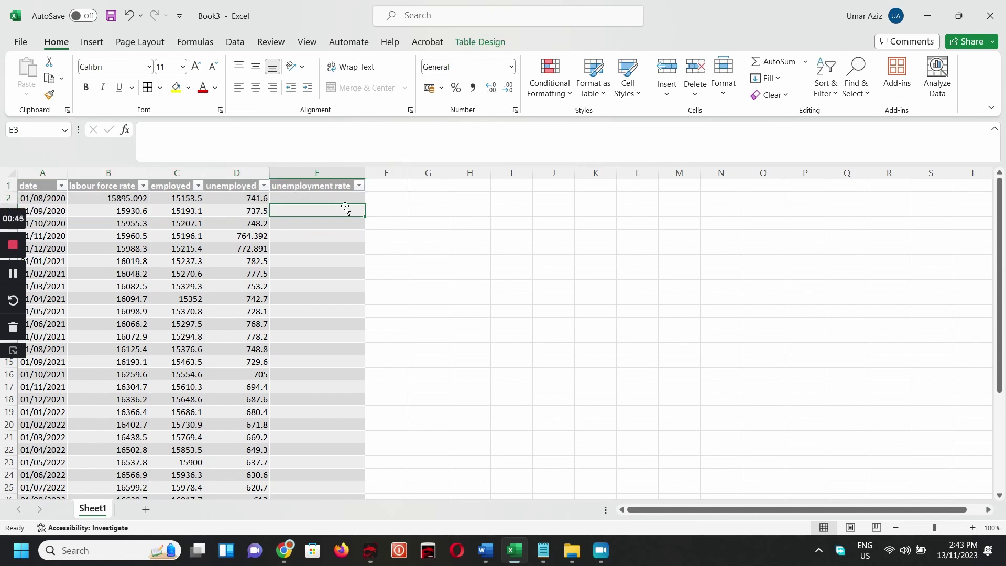
pyautogui.click(346, 199)
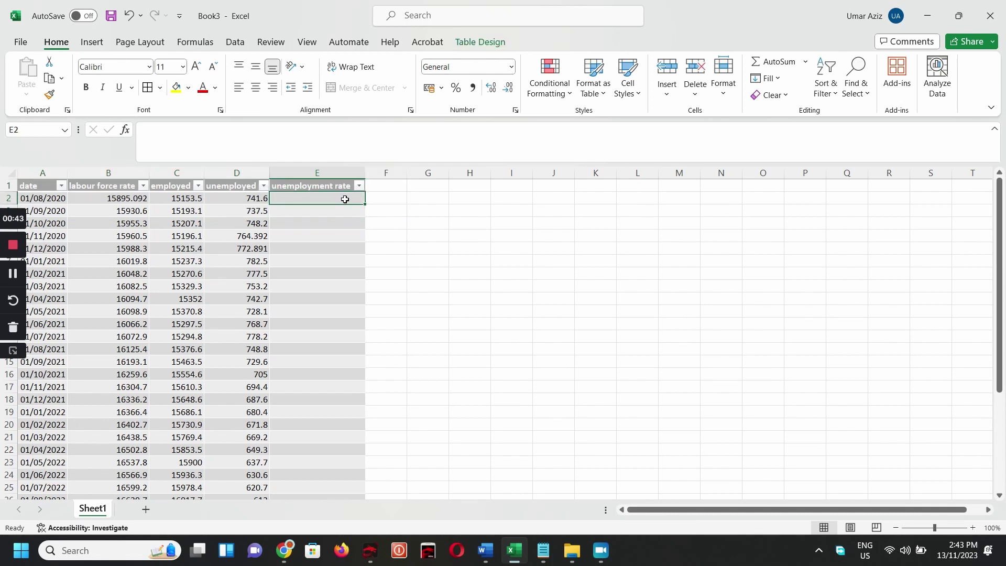
pyautogui.write('=')
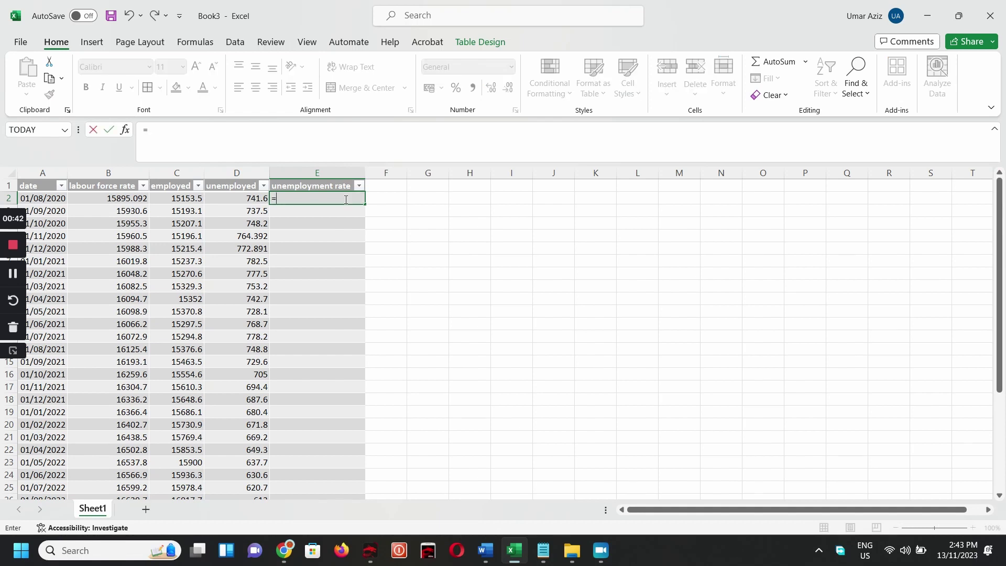
pyautogui.click(245, 197)
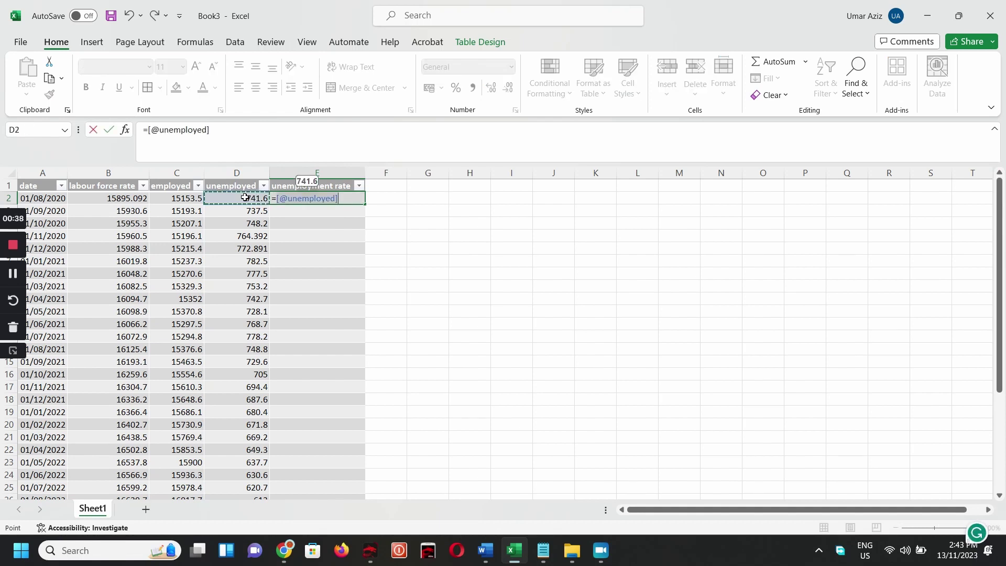
pyautogui.write('/')
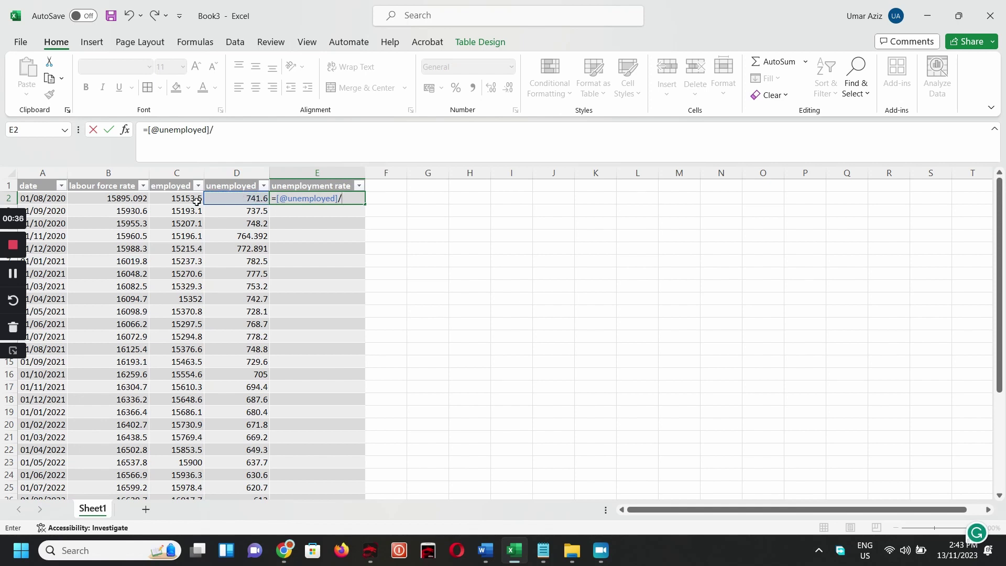
pyautogui.click(134, 201)
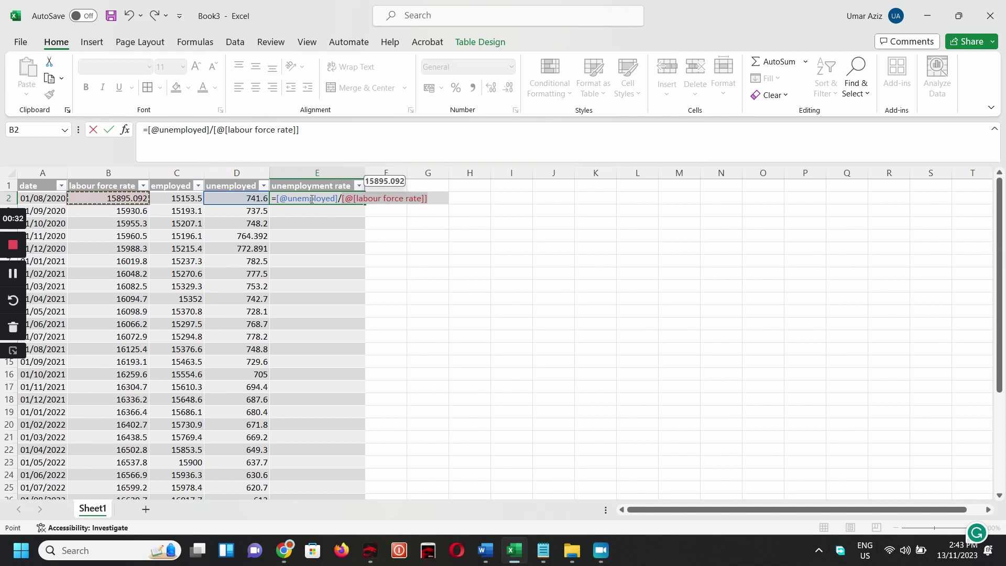
pyautogui.press('Return')
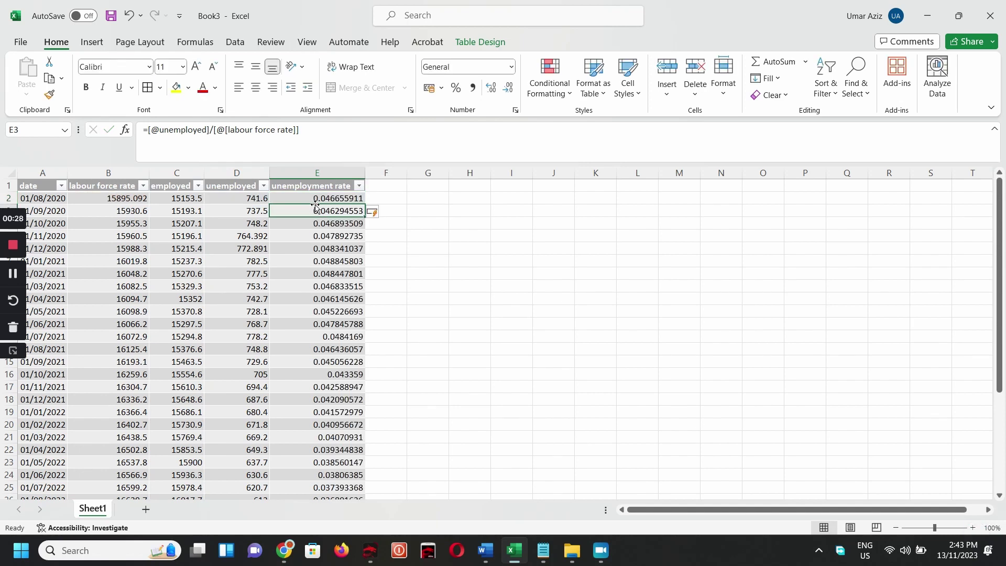
# - Format all values in the unemployment rate column as percentages with two decimal places
pyautogui.moveTo(316, 199); pyautogui.dragTo(325, 403)
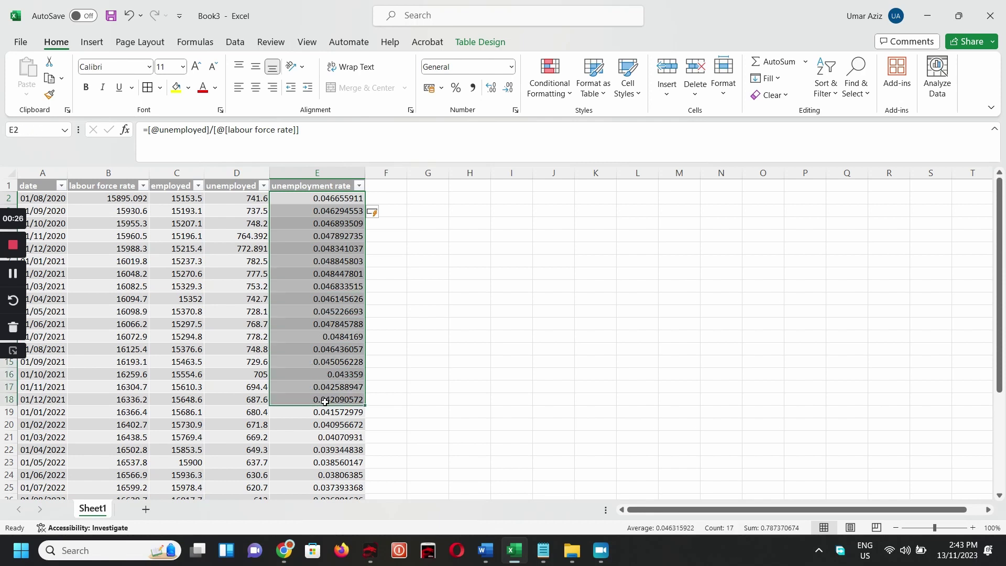
pyautogui.click(315, 345)
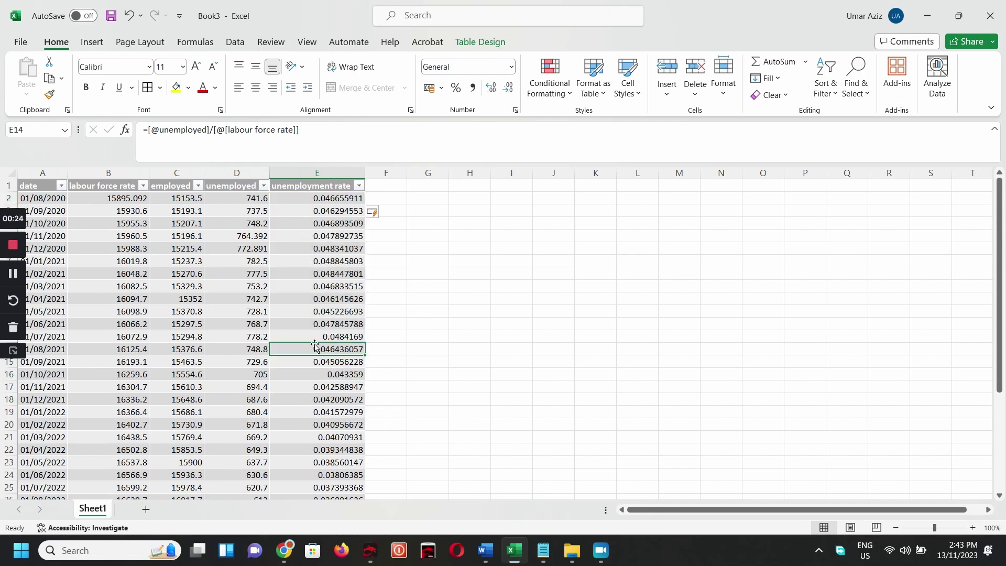
pyautogui.hotkey('ctrl', 'space')
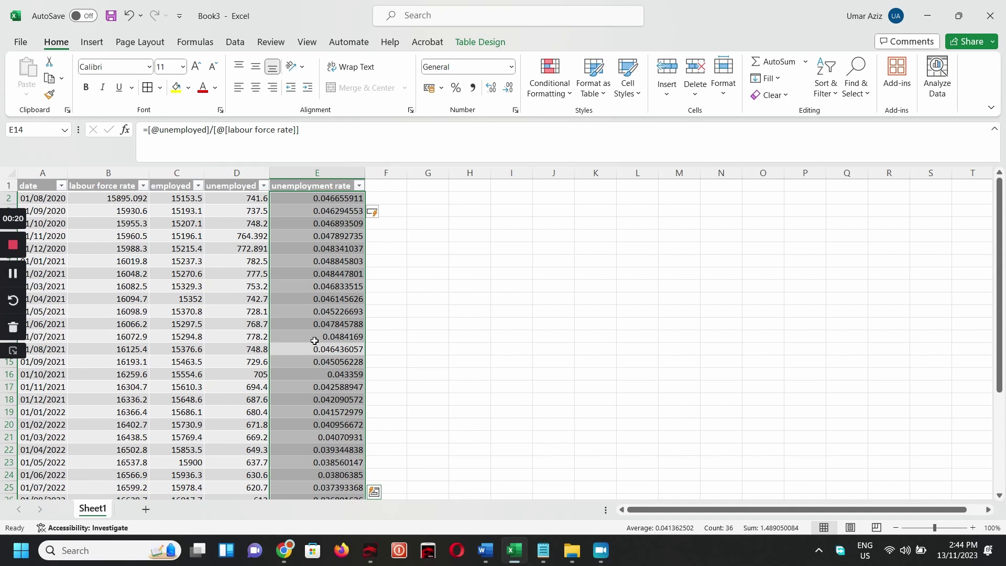
pyautogui.click(456, 91)
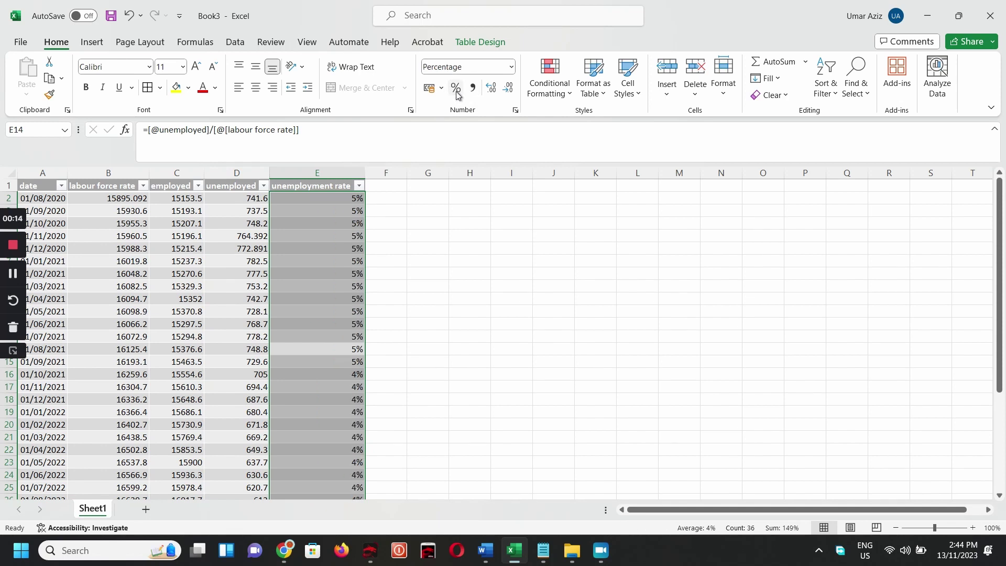
pyautogui.click(493, 89)
pyautogui.click(493, 89)
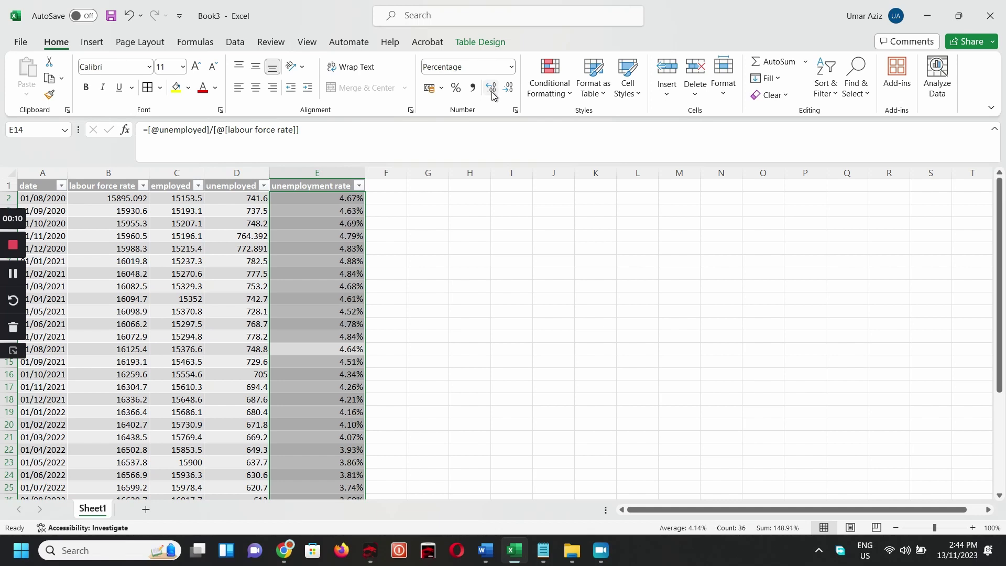
pyautogui.click(302, 252)
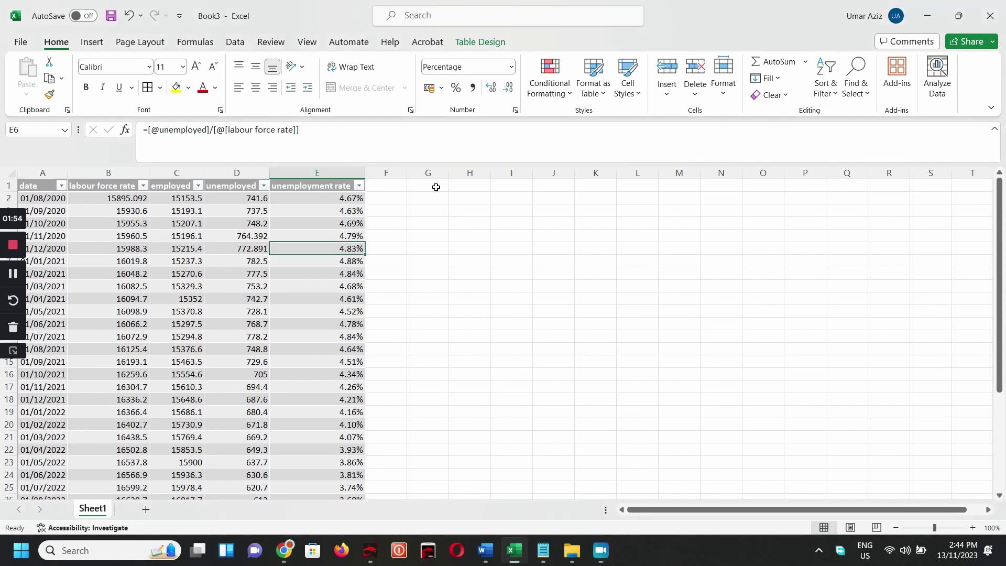
# - Start a label list beside the table with date in G1 and labour force rate in G2
pyautogui.click(436, 187)
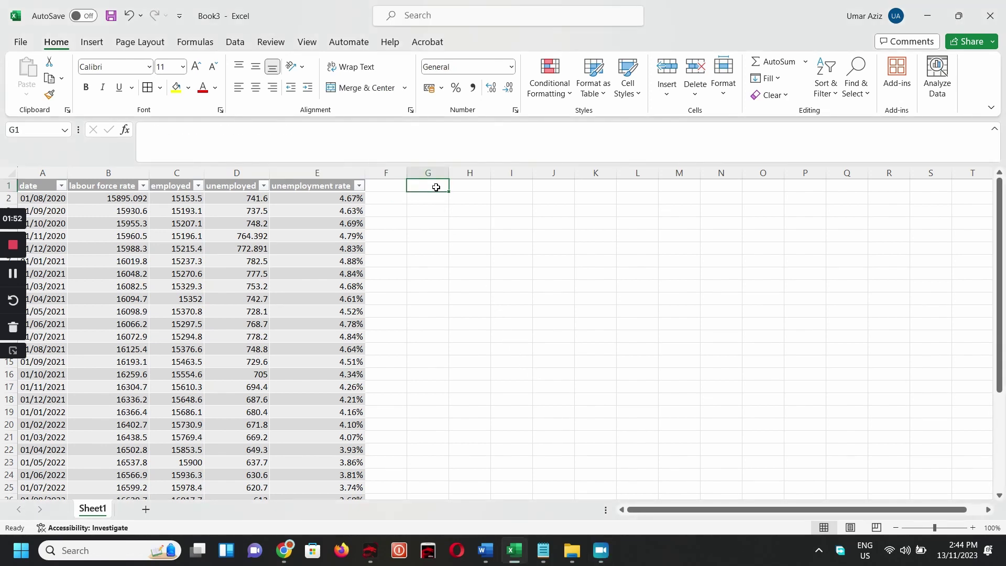
pyautogui.write('date')
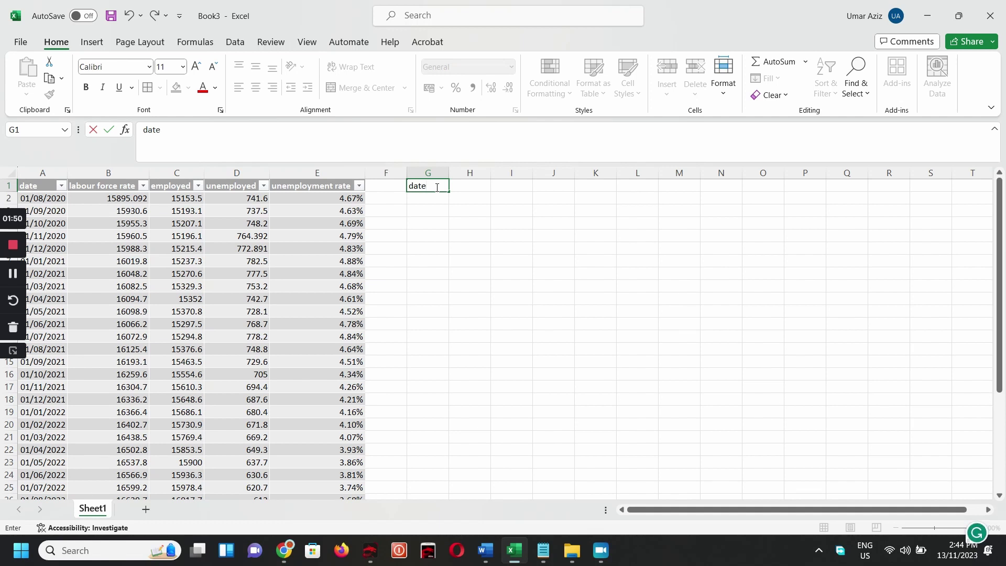
pyautogui.press('Return')
pyautogui.write('lab')
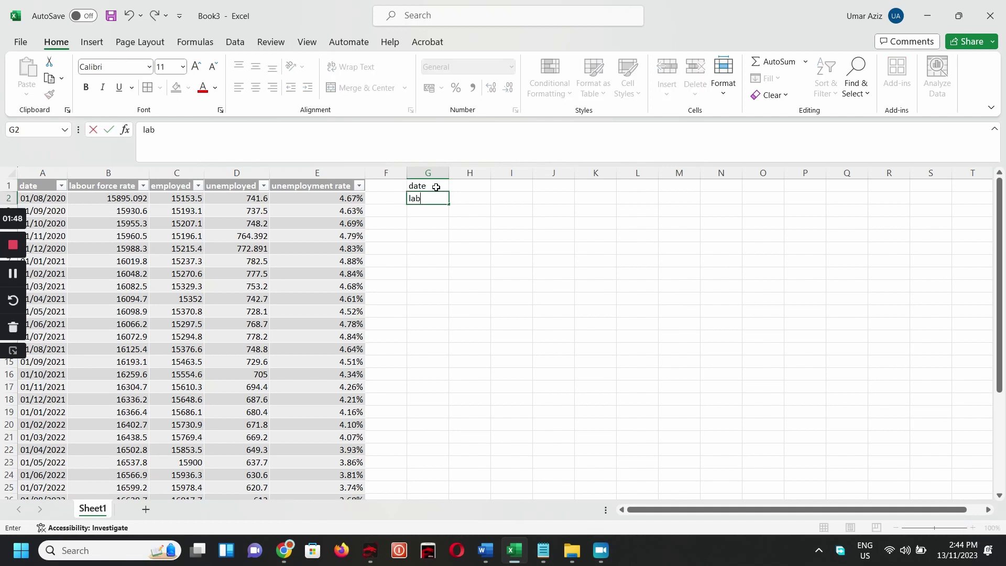
pyautogui.write('our force')
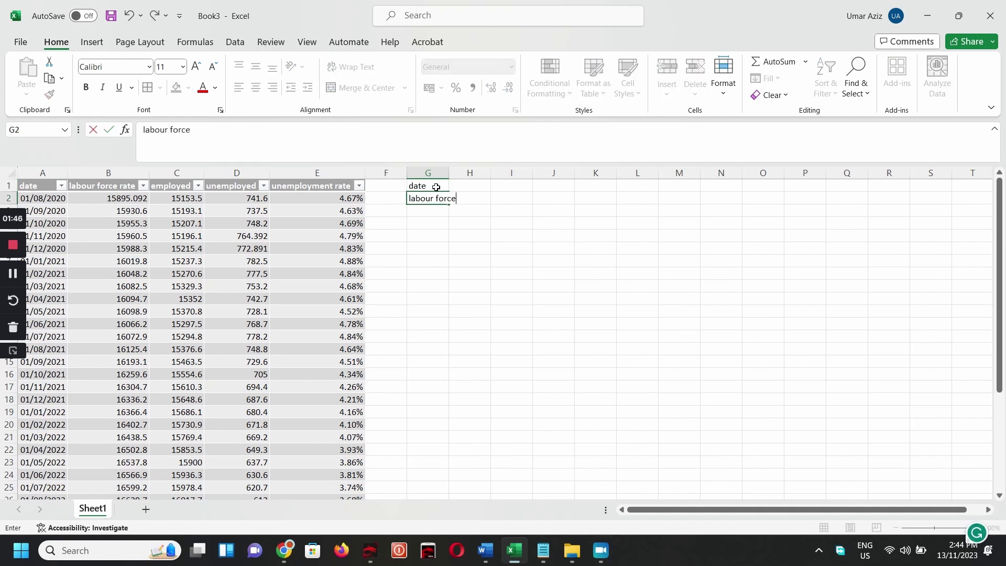
pyautogui.write(' rate')
pyautogui.press('Return')
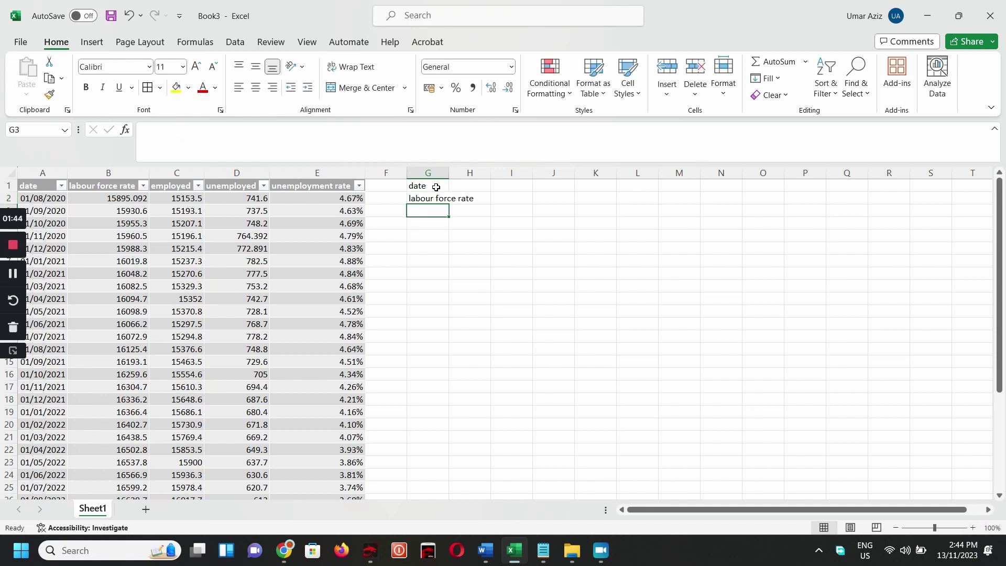
# - Add the labels employed in G3 and unemployed in G4
pyautogui.write('emplo')
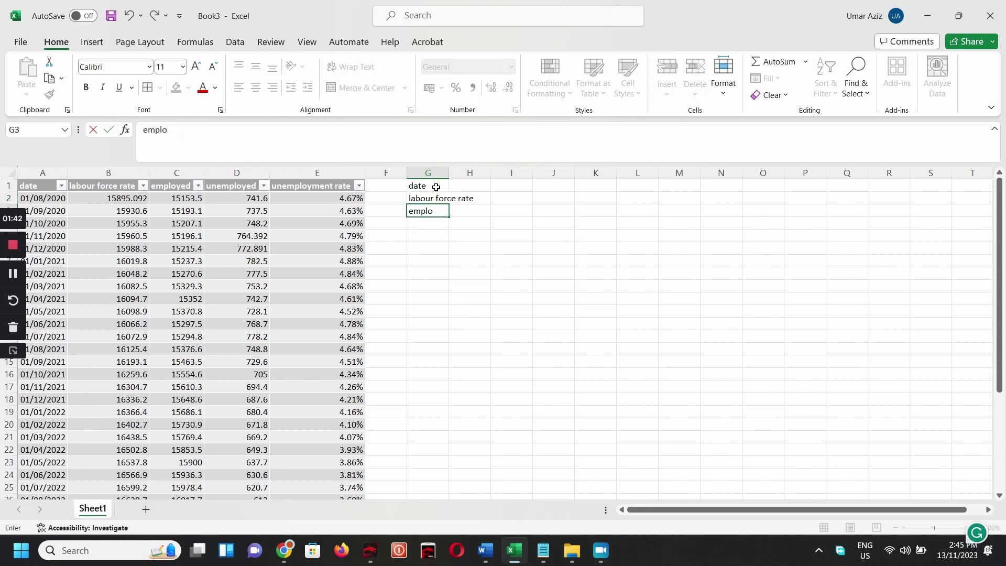
pyautogui.write('yed')
pyautogui.press('Return')
pyautogui.write('u')
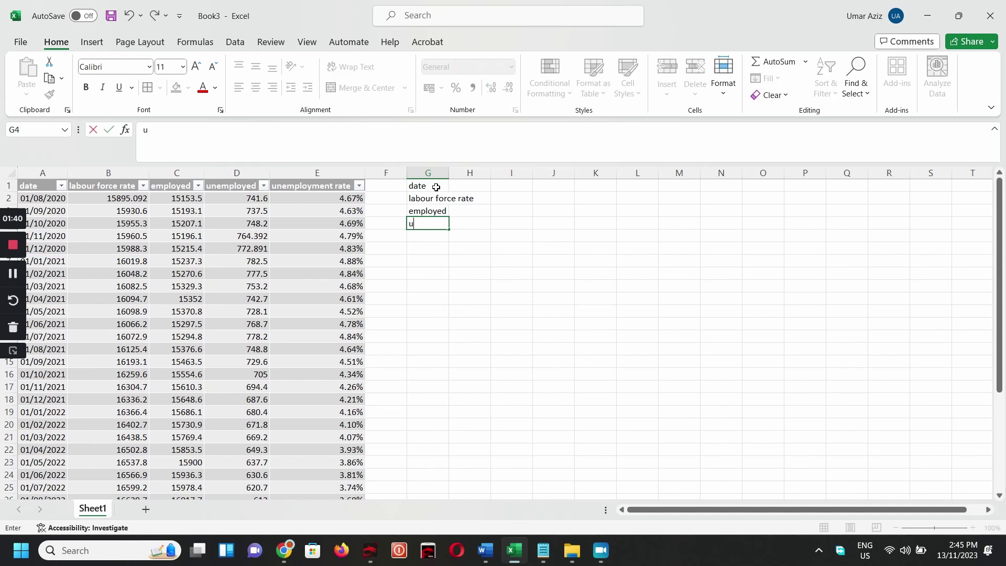
pyautogui.write('nemployed')
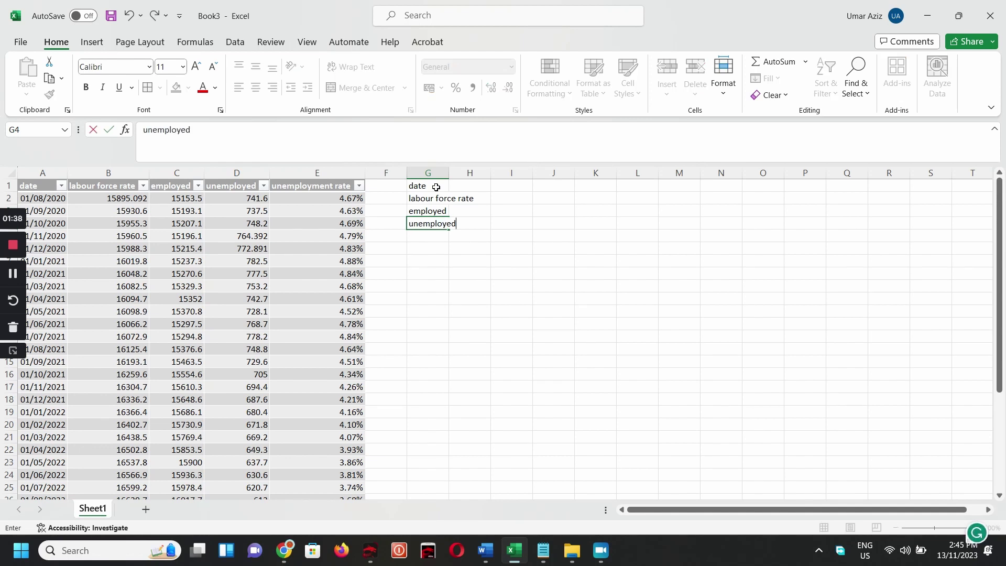
pyautogui.press('Return')
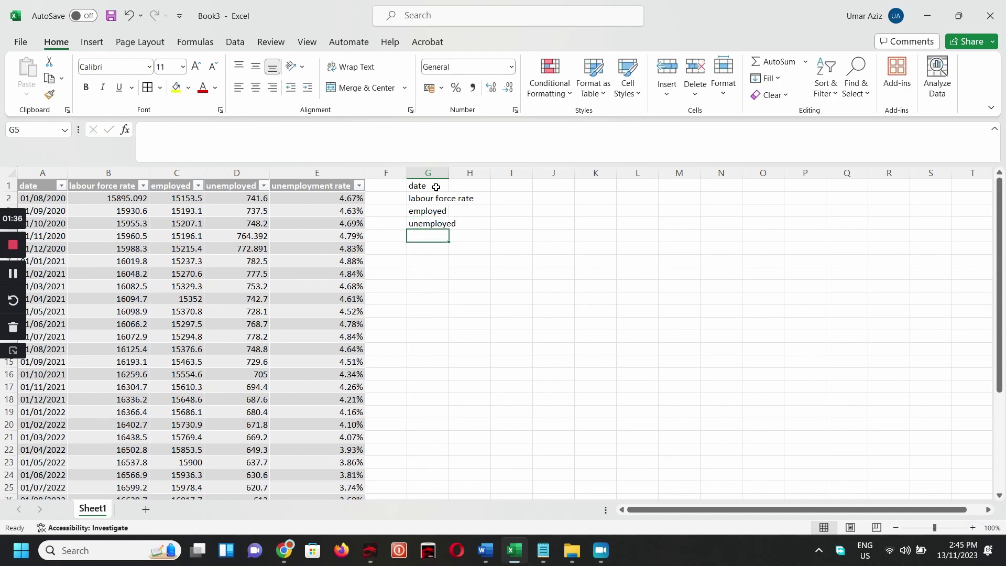
# - Enter the label unemployment rate in G5 and widen column G to fit the label text
pyautogui.write('unem')
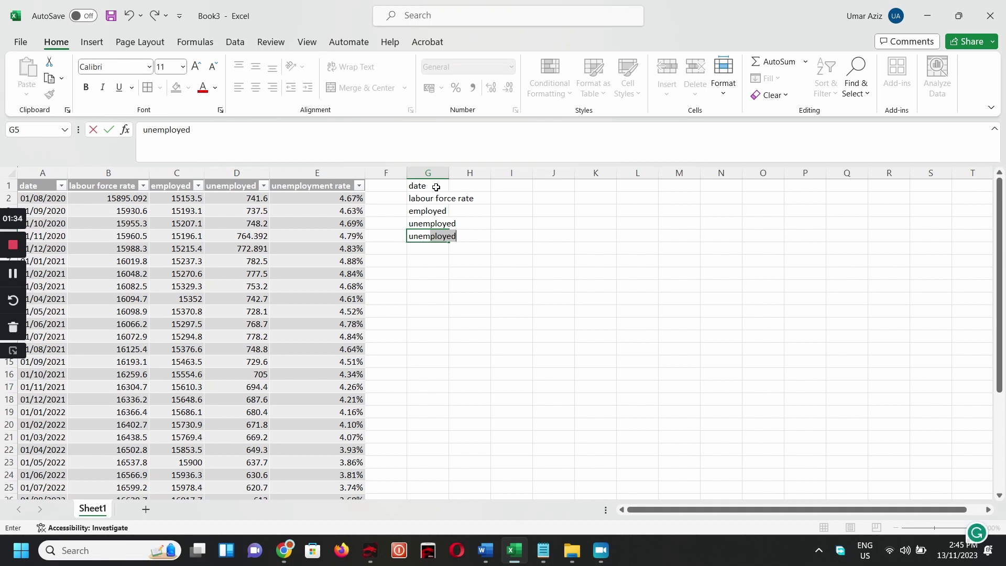
pyautogui.write('plyo')
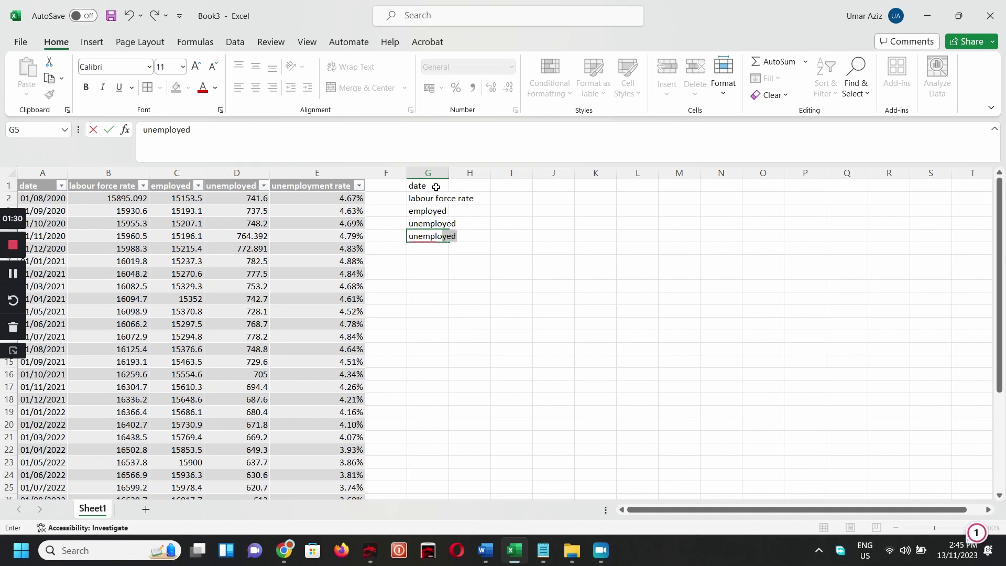
pyautogui.write('yem')
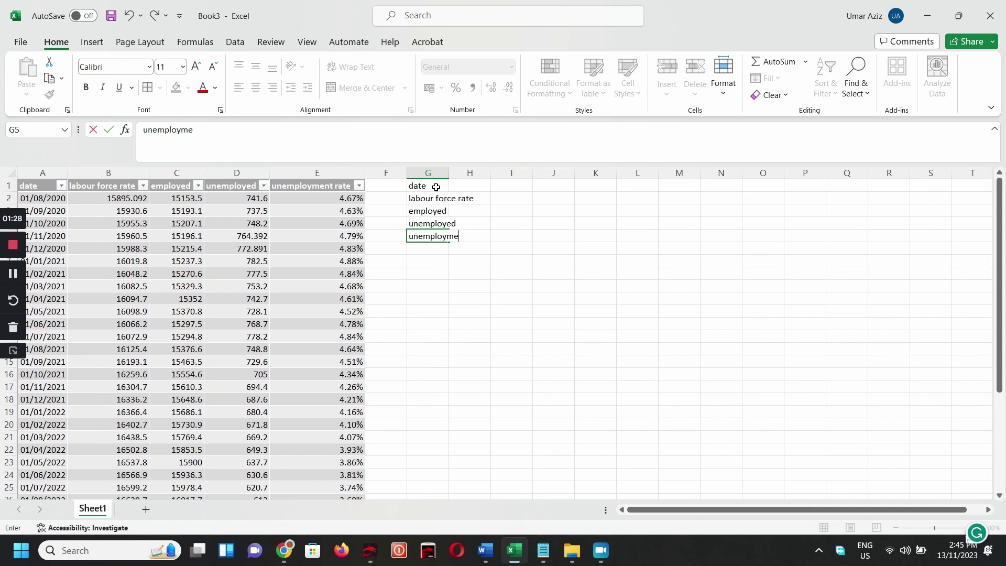
pyautogui.write('nt rate')
pyautogui.press('Return')
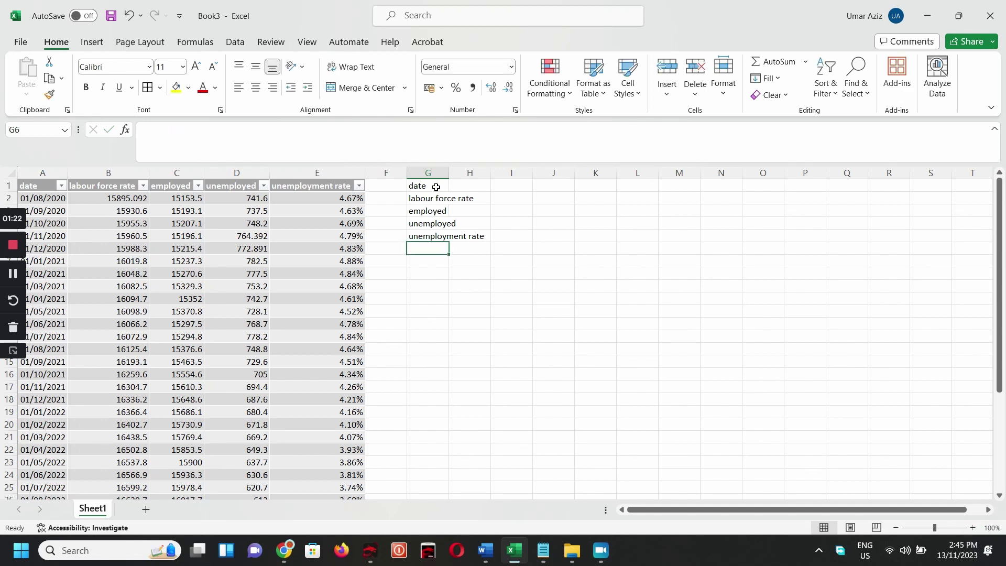
pyautogui.moveTo(449, 173); pyautogui.dragTo(489, 179)
pyautogui.click(489, 177)
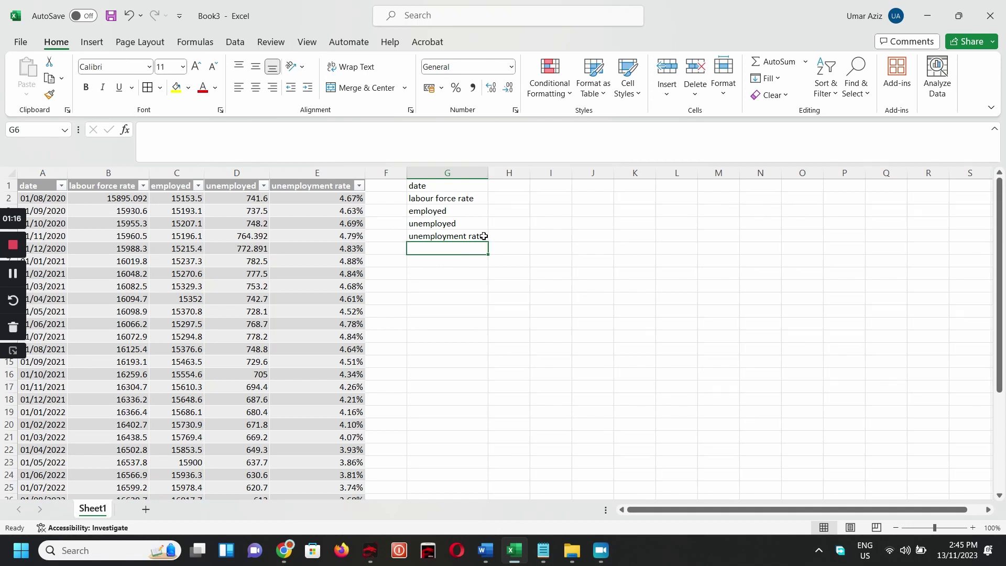
# - Start a VLOOKUP formula in H2 beside labour force rate, using H1 as the lookup value
pyautogui.click(516, 198)
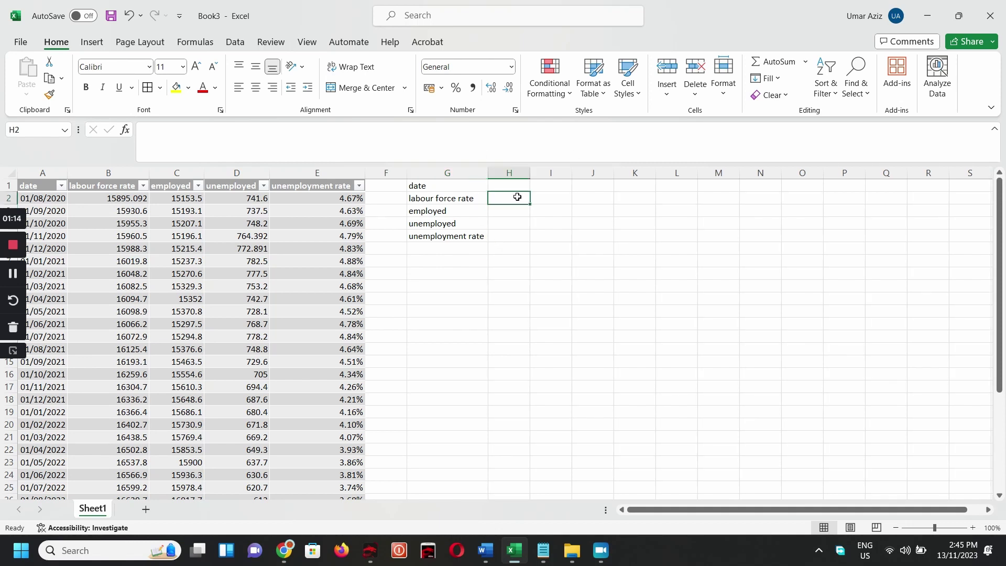
pyautogui.write('=vl')
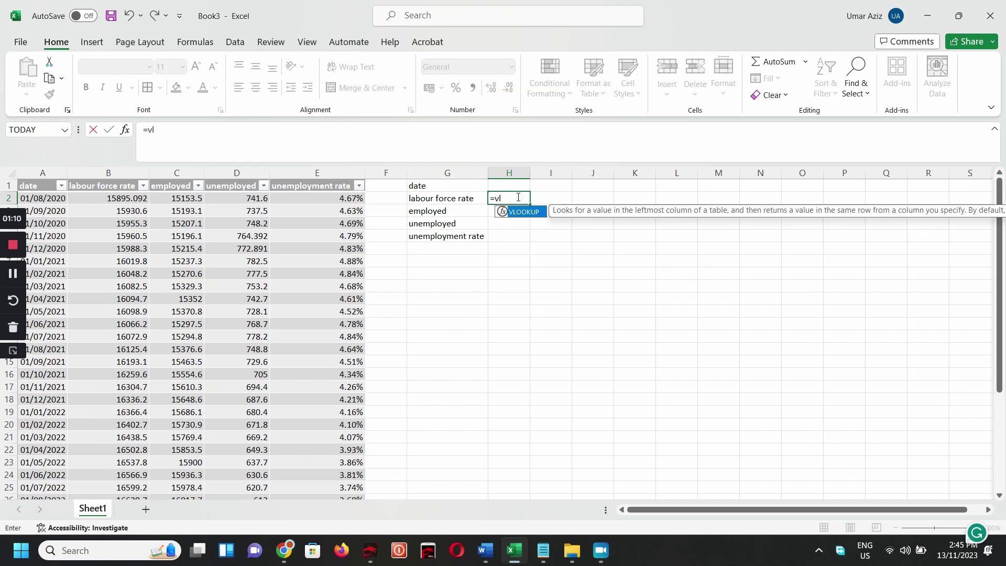
pyautogui.doubleClick(527, 212)
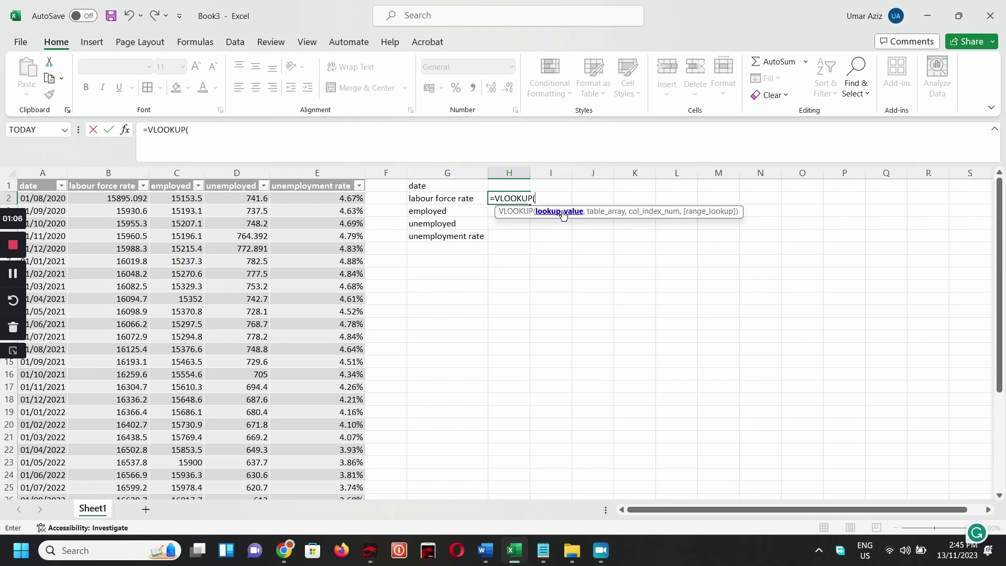
pyautogui.click(514, 189)
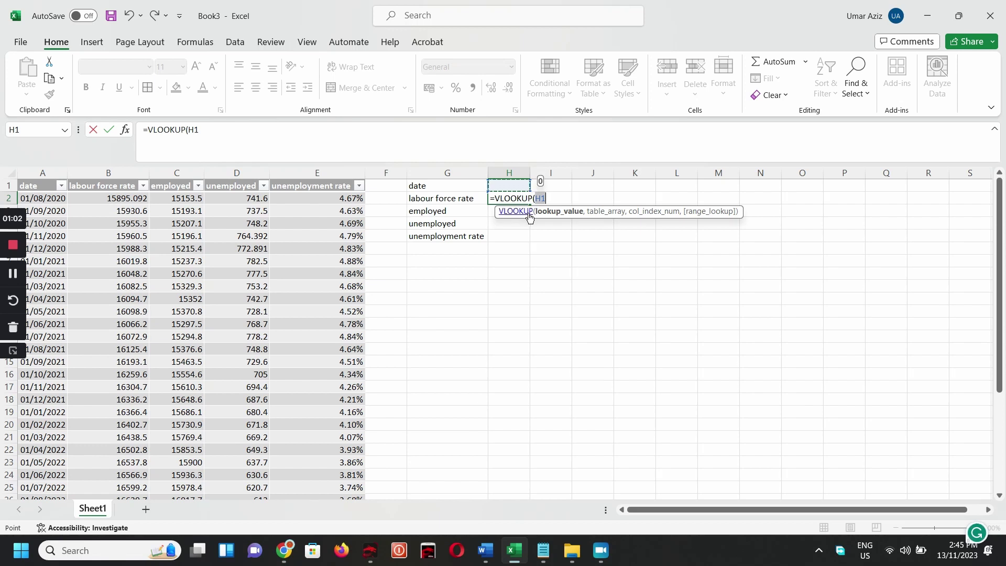
pyautogui.write(',')
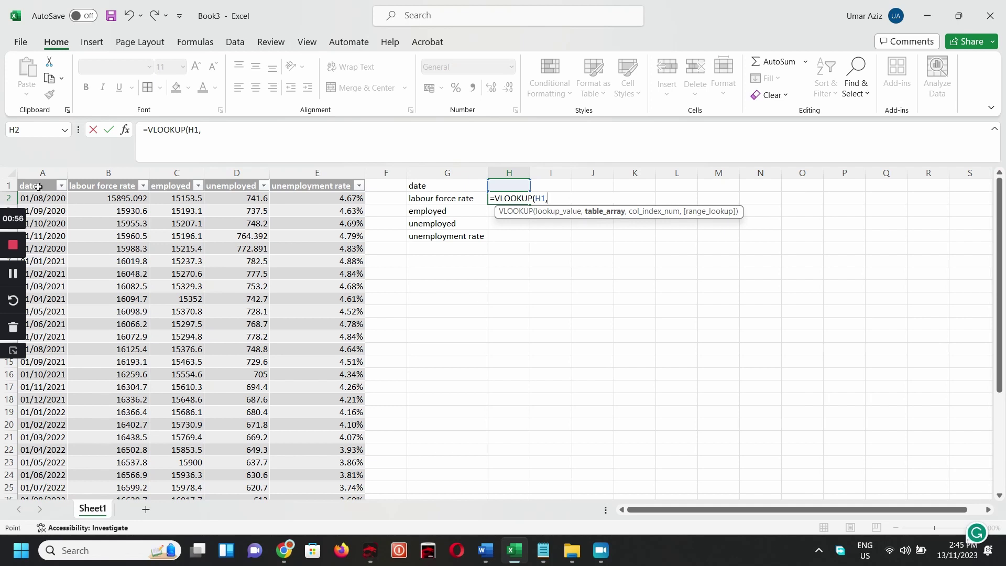
# - Set the whole labour force table including headers, Table6[#All], as the VLOOKUP's table array
pyautogui.moveTo(37, 186); pyautogui.dragTo(339, 512)
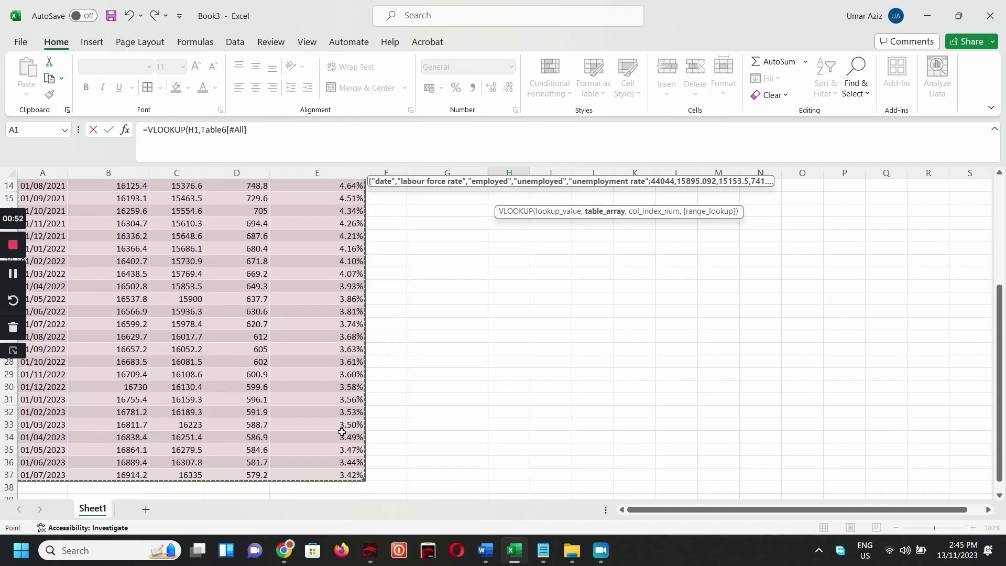
pyautogui.scroll(5, 304, 366)
pyautogui.click(239, 273)
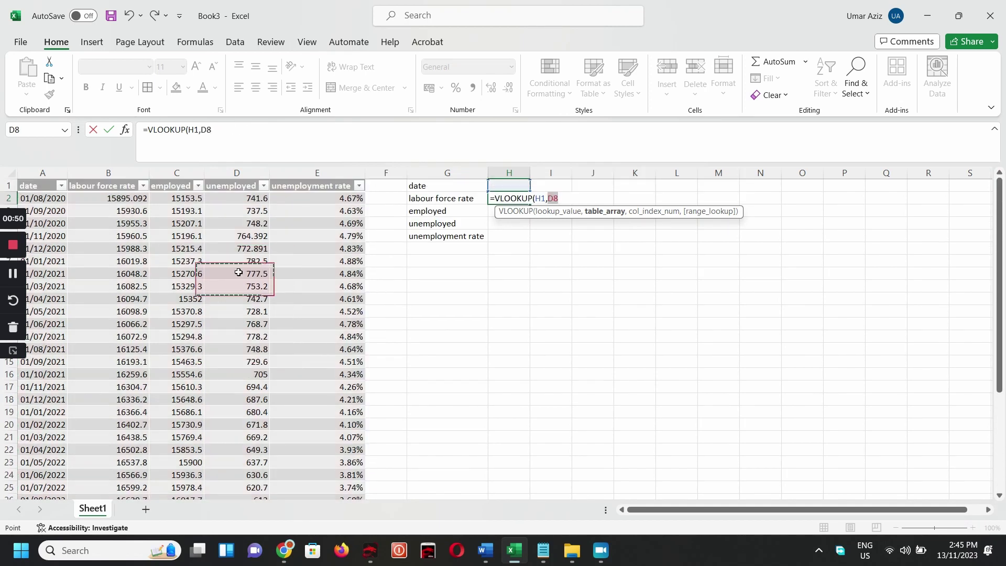
pyautogui.hotkey('ctrl', 'space')
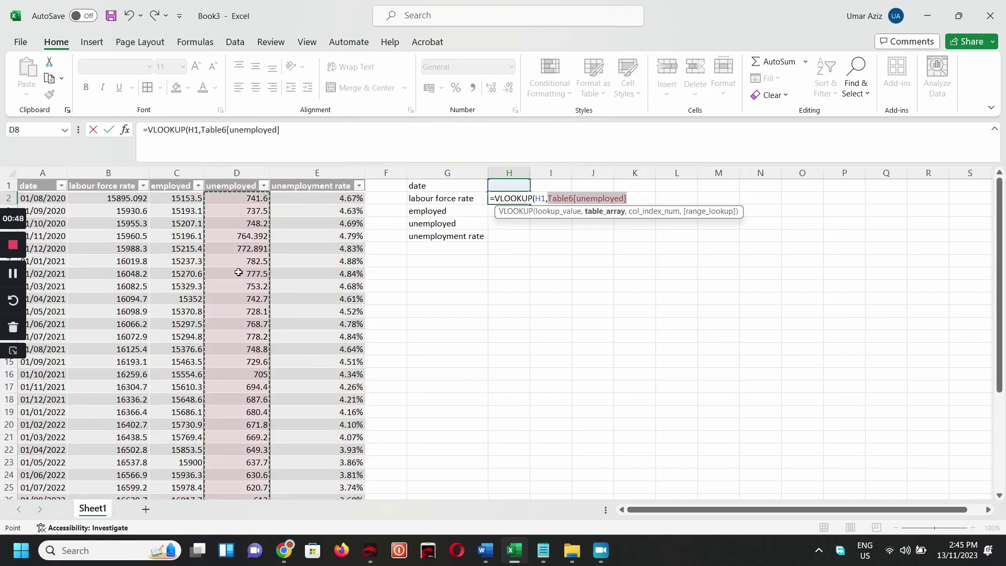
pyautogui.hotkey('ctrl', 'a')
pyautogui.hotkey('ctrl', 'a')
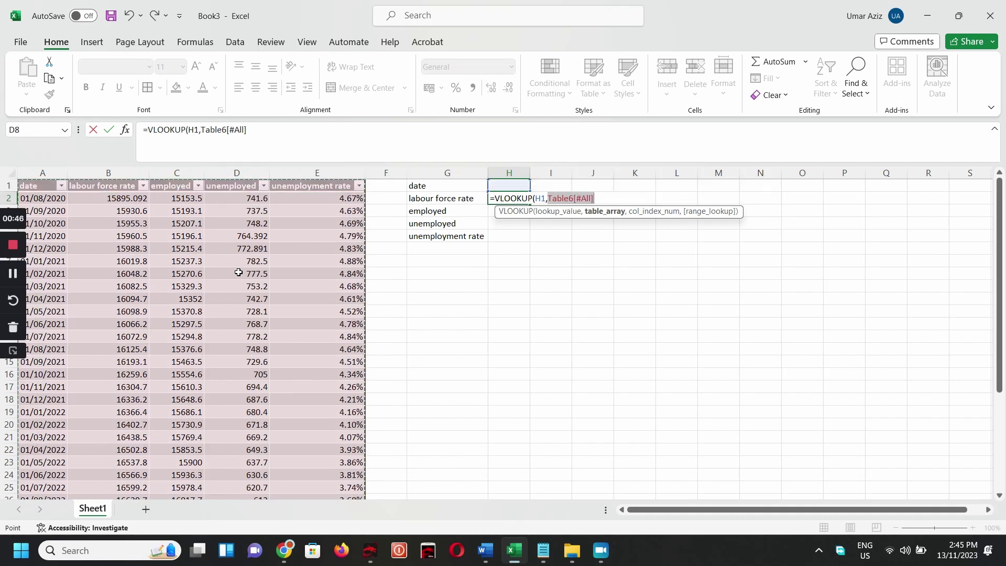
pyautogui.write(',')
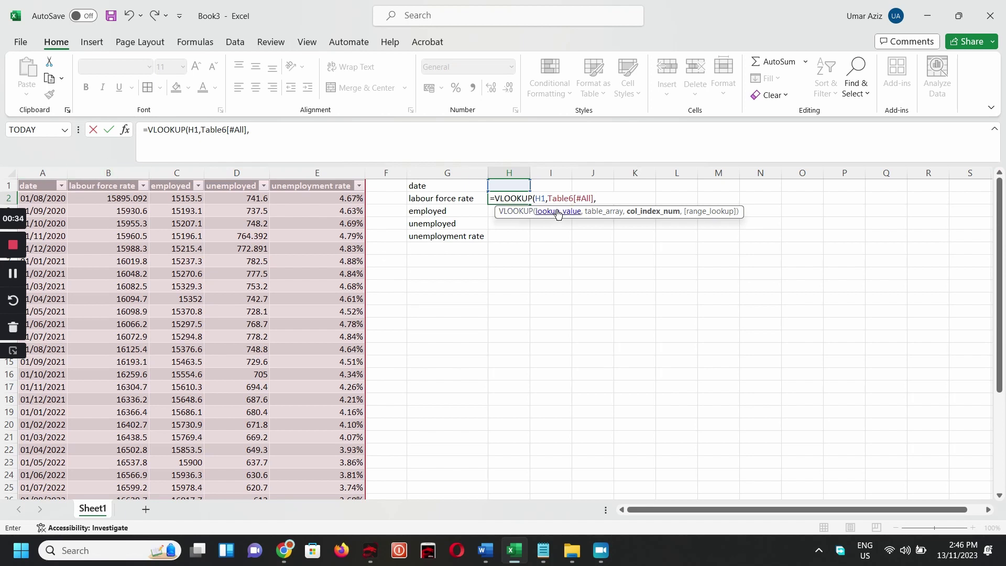
# - Complete the H2 VLOOKUP with column index 2 and FALSE for an exact match
pyautogui.write(',')
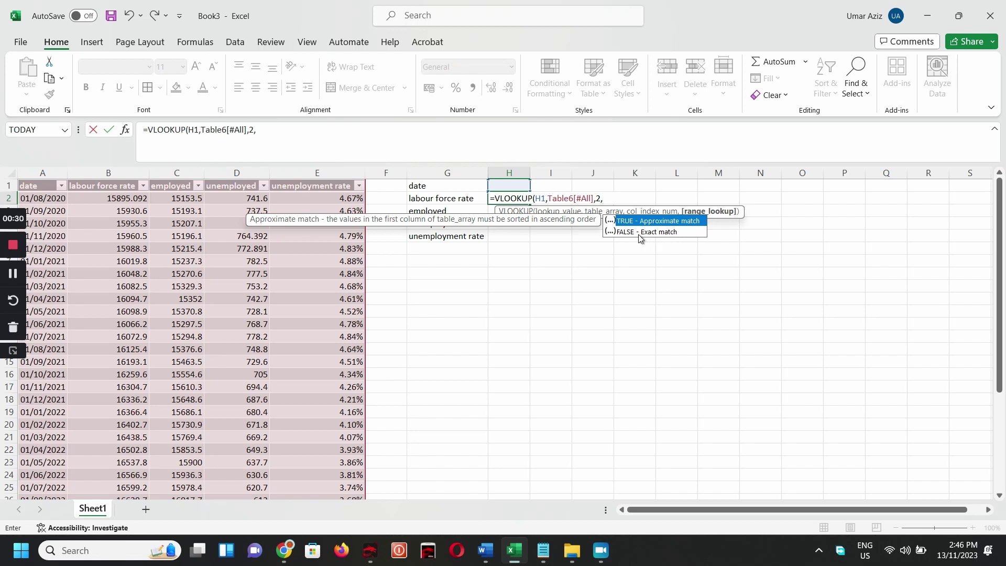
pyautogui.click(652, 234)
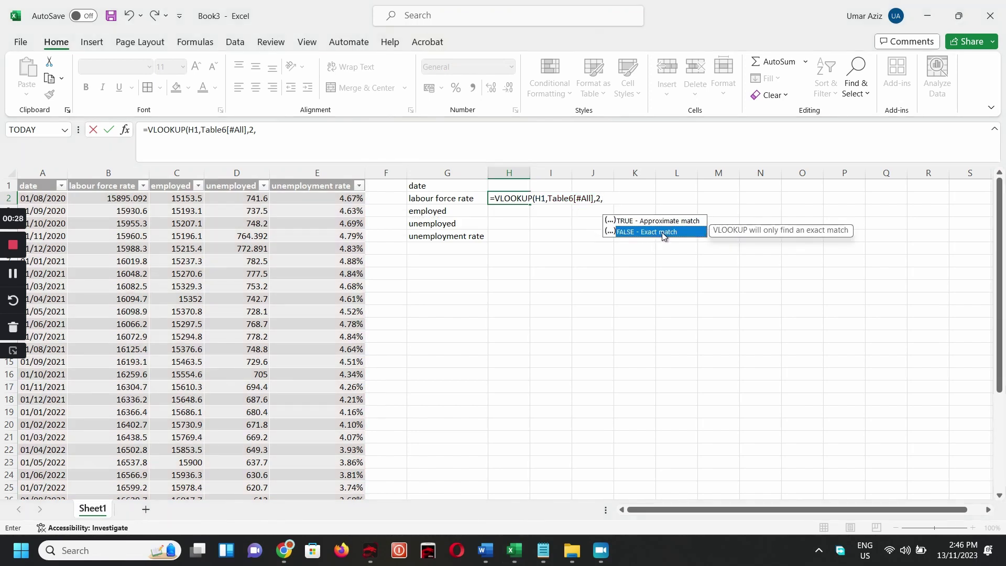
pyautogui.doubleClick(662, 232)
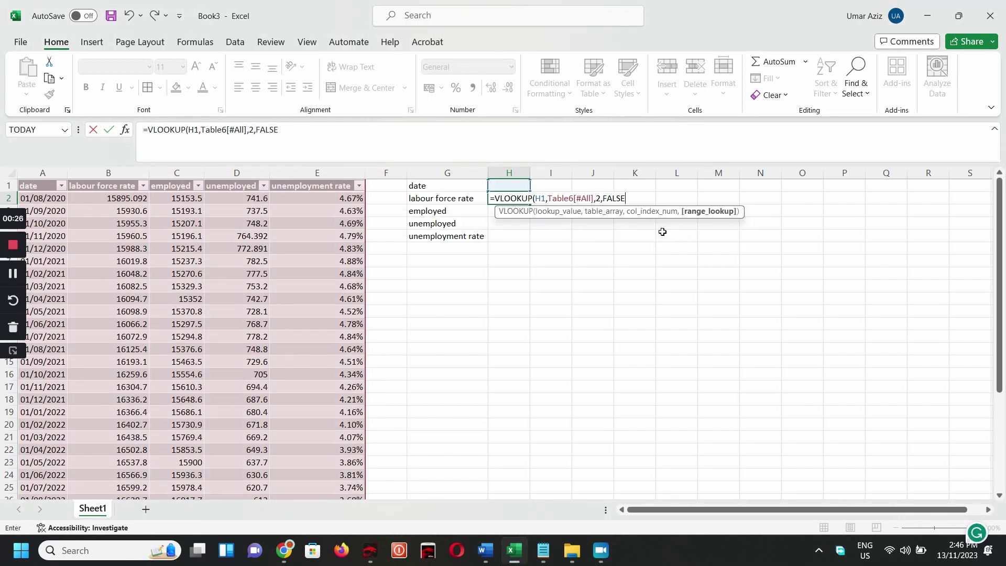
pyautogui.press('Return')
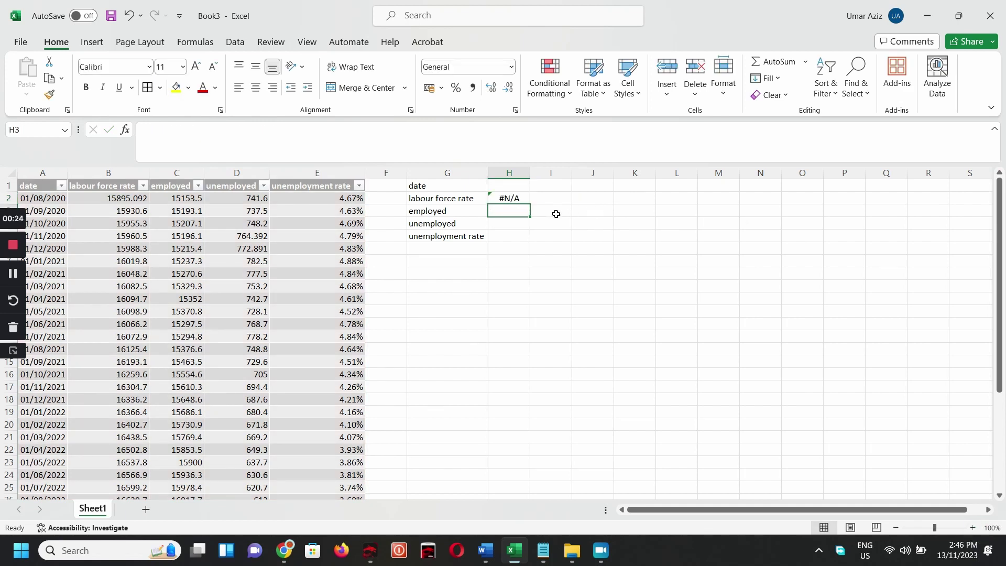
# - Fill the VLOOKUP formula from H2 down through H5
pyautogui.click(516, 198)
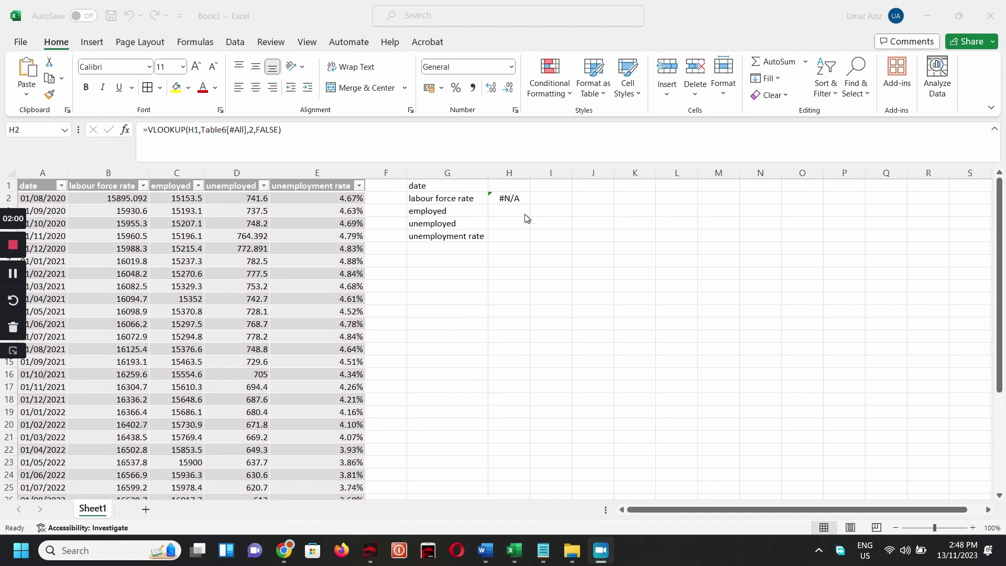
pyautogui.click(515, 199)
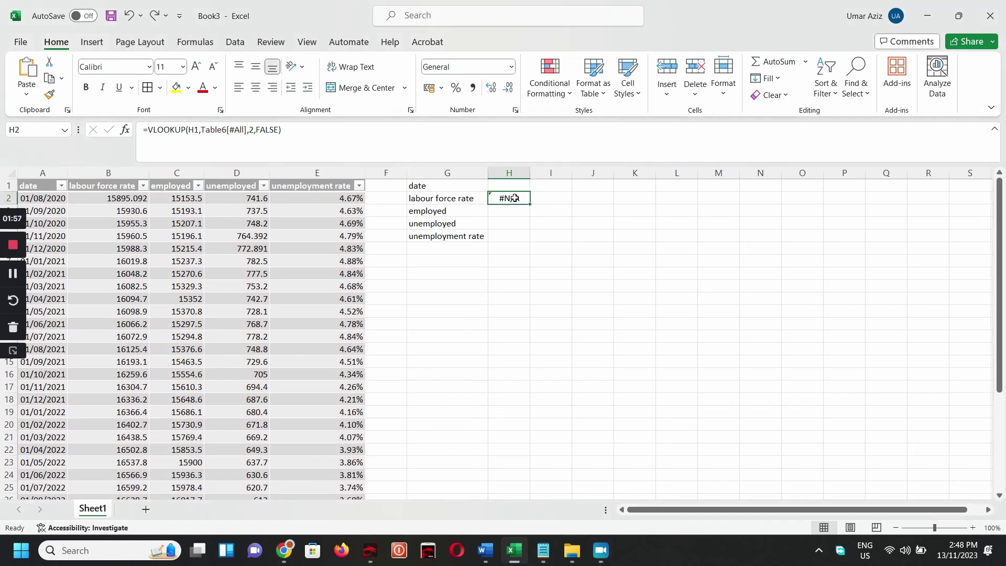
pyautogui.moveTo(532, 205); pyautogui.dragTo(532, 240)
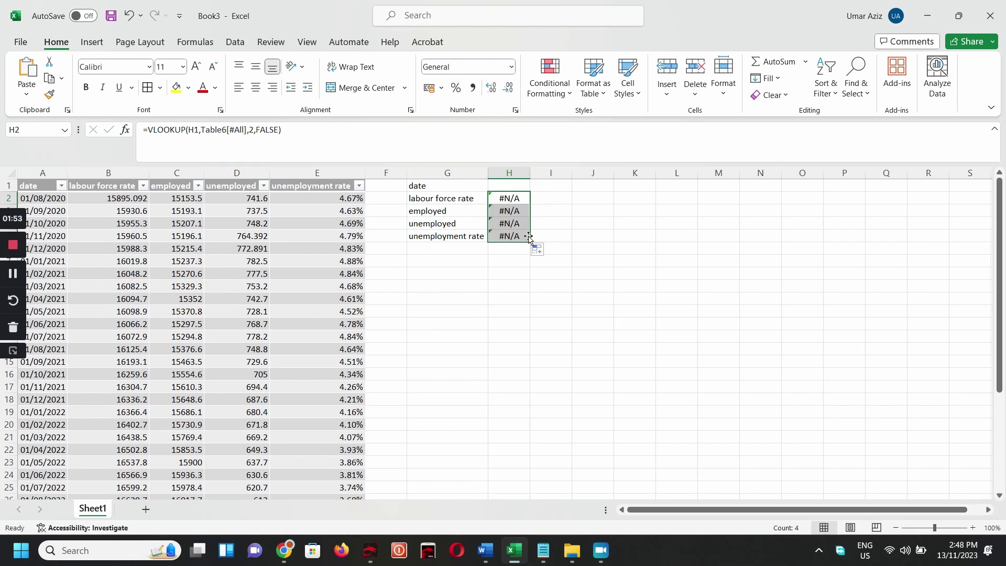
# - Edit the employed formula in H3 to look up H1 and return column 3
pyautogui.click(518, 213)
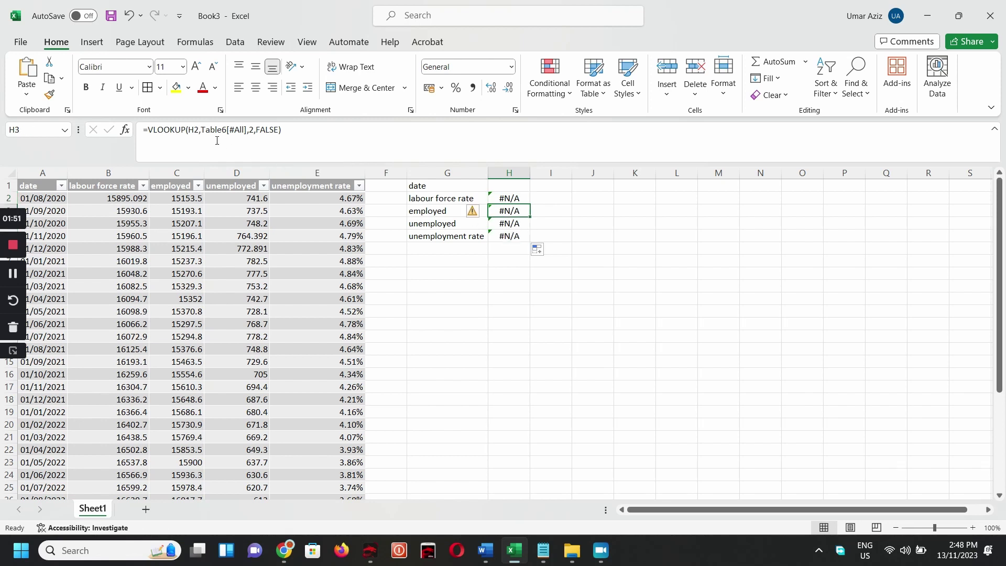
pyautogui.doubleClick(195, 131)
pyautogui.write('H1')
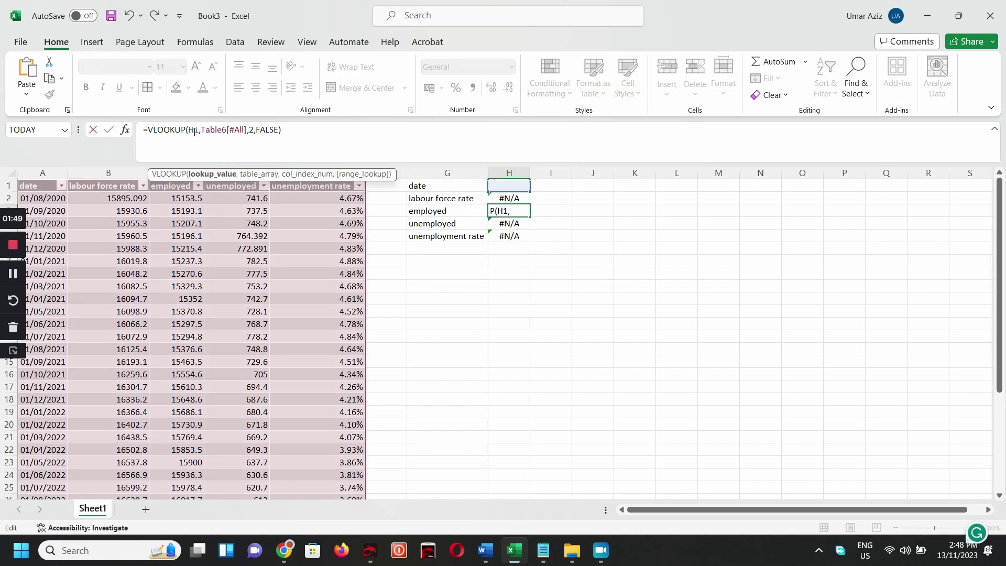
pyautogui.click(251, 130)
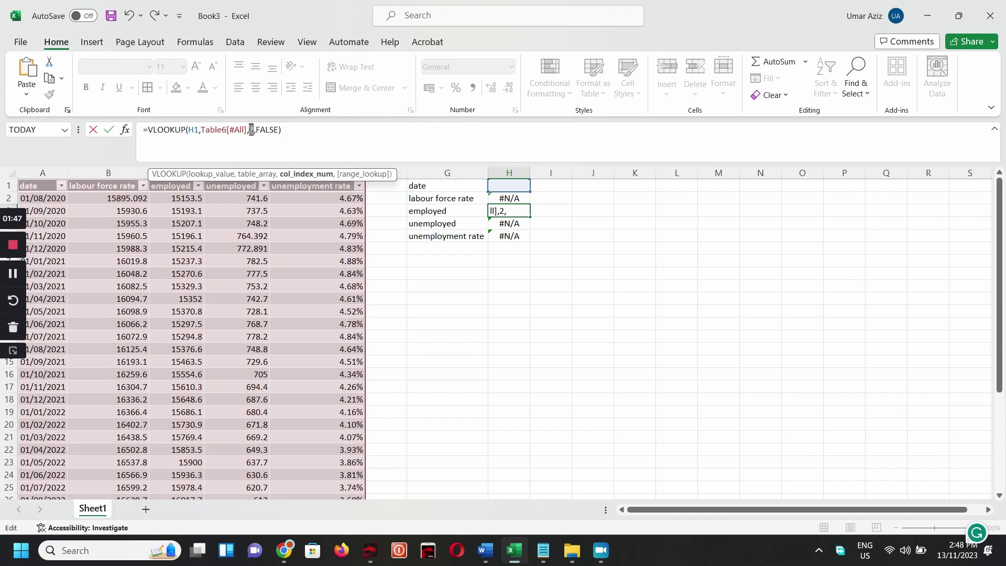
pyautogui.write('3')
pyautogui.press('Return')
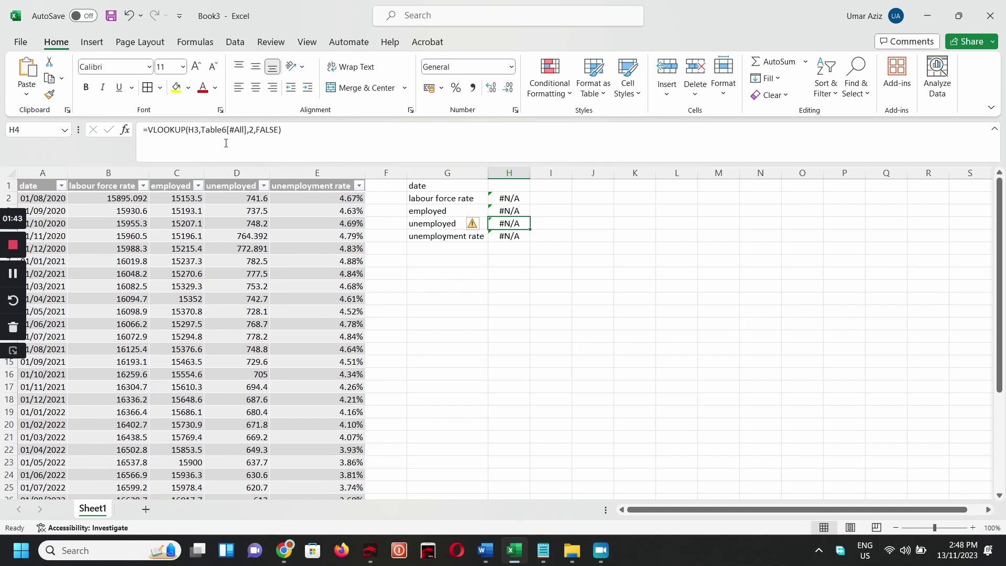
# - Edit the unemployed formula in H4 to look up H1 and return column 4
pyautogui.click(198, 129)
pyautogui.press('BackSpace')
pyautogui.write('1')
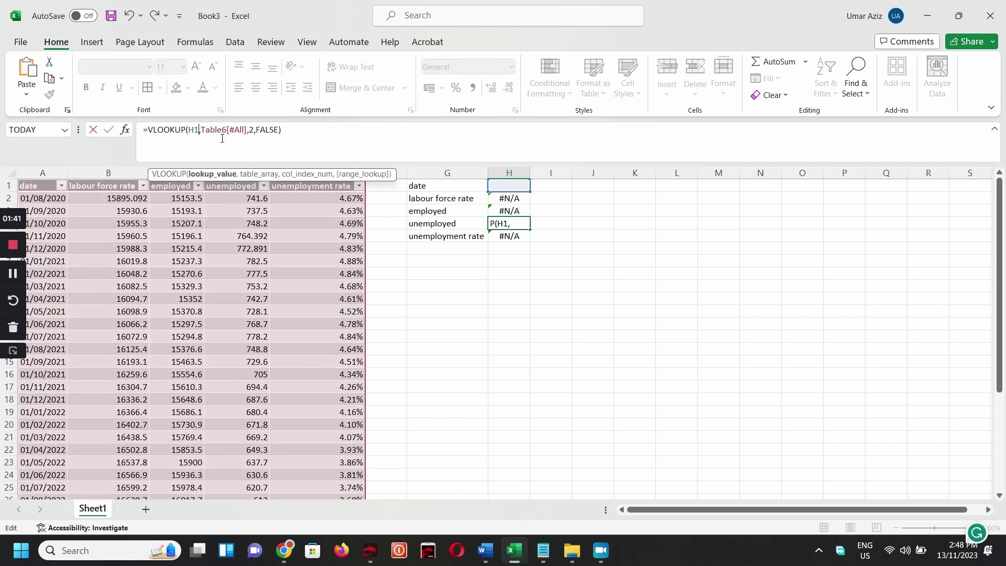
pyautogui.click(256, 130)
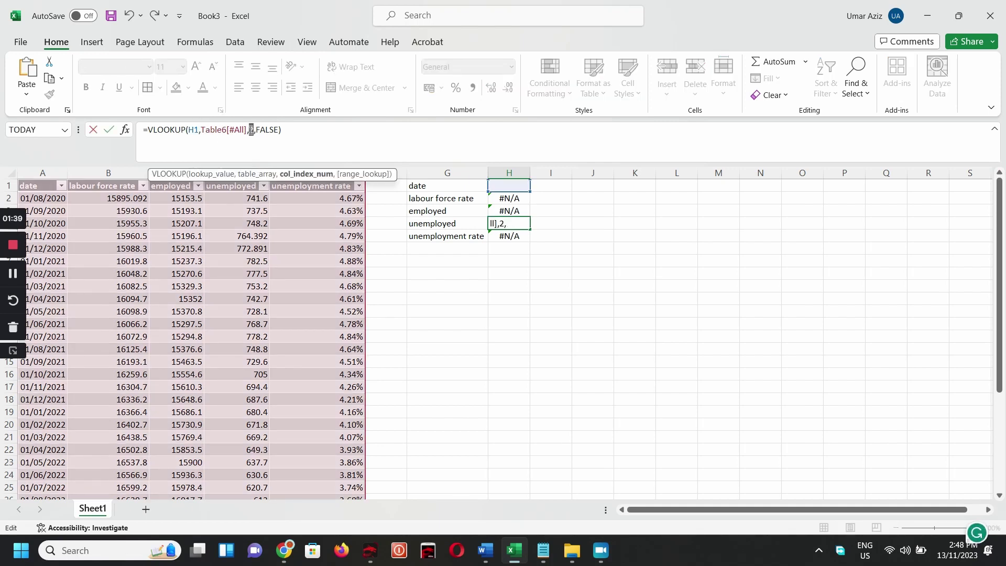
pyautogui.press('BackSpace')
pyautogui.write('4')
pyautogui.click(507, 237)
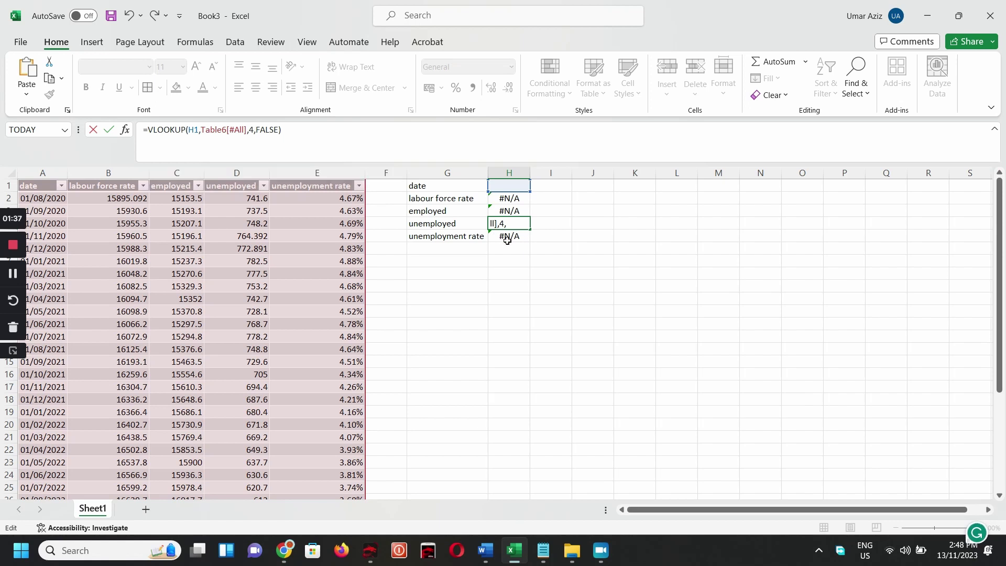
# - Edit the unemployment rate formula in H5 to look up H1 and return column 5
pyautogui.click(200, 137)
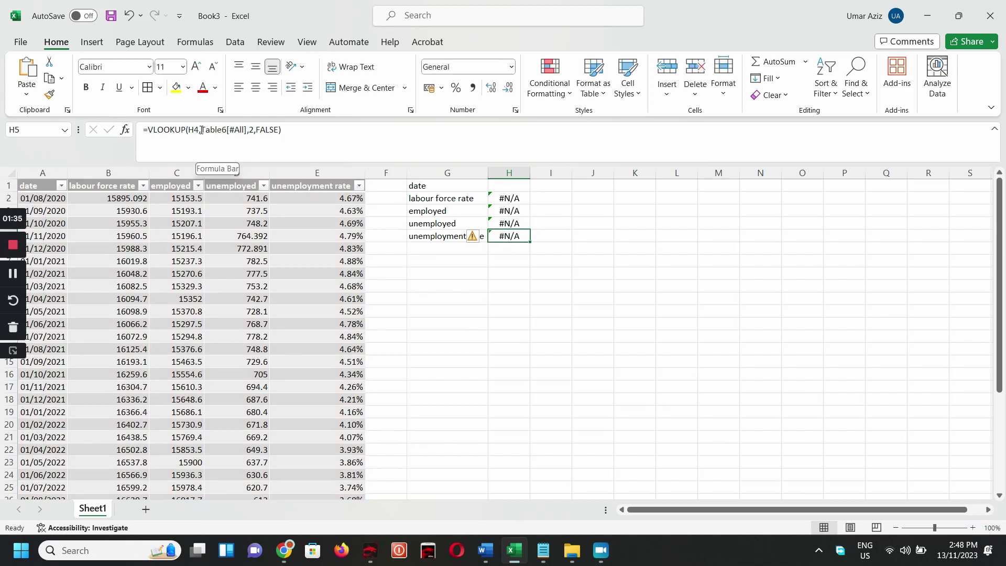
pyautogui.press('BackSpace')
pyautogui.write('1')
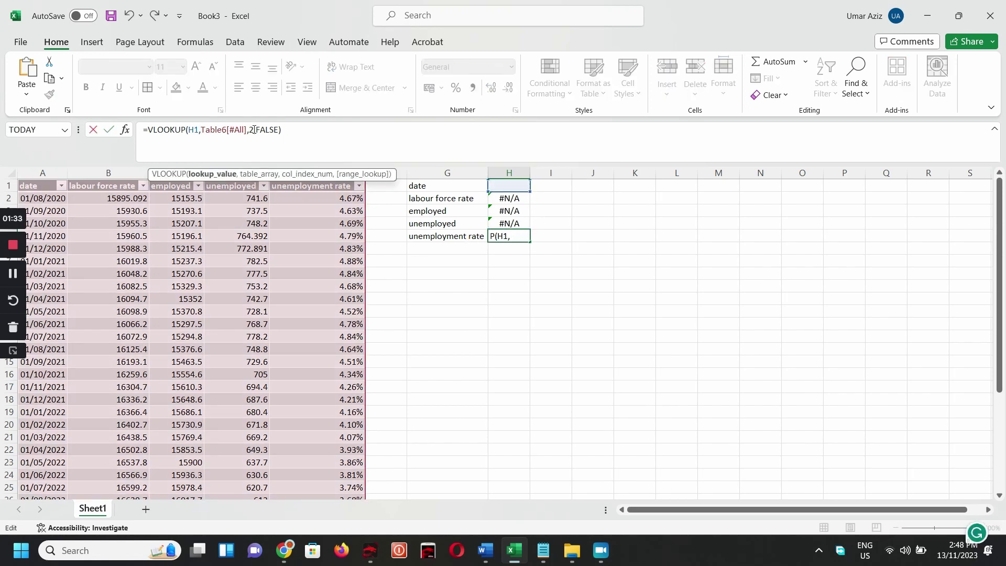
pyautogui.click(253, 130)
pyautogui.press('BackSpace')
pyautogui.write('5')
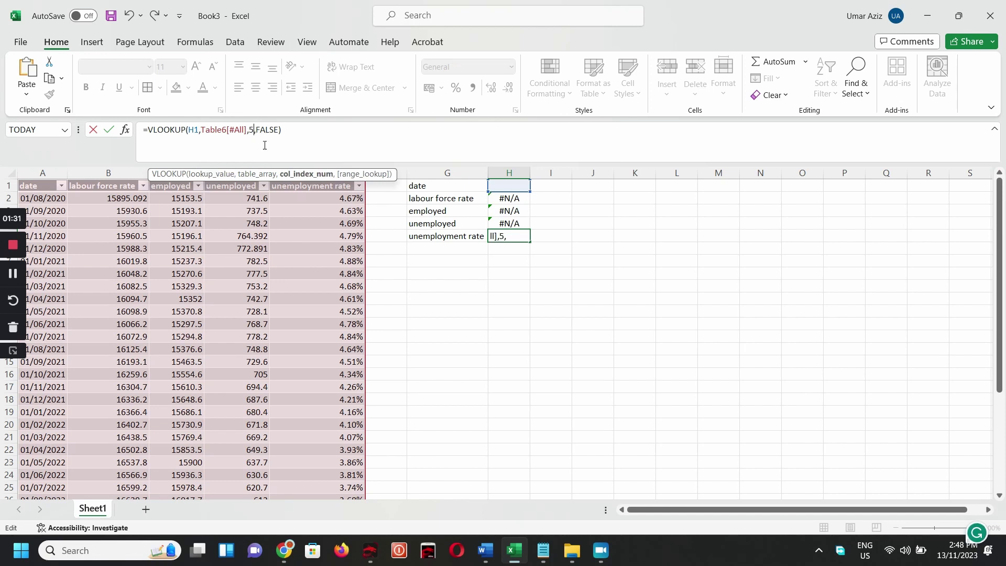
pyautogui.press('Return')
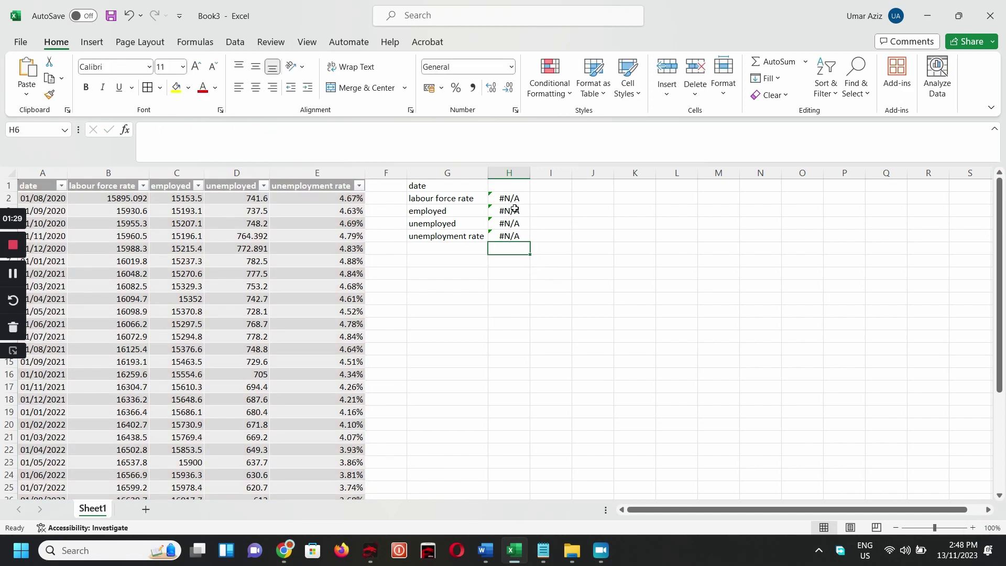
# - Widen column H and enter the date 01/08/2020 in H1
pyautogui.moveTo(531, 174); pyautogui.dragTo(563, 176)
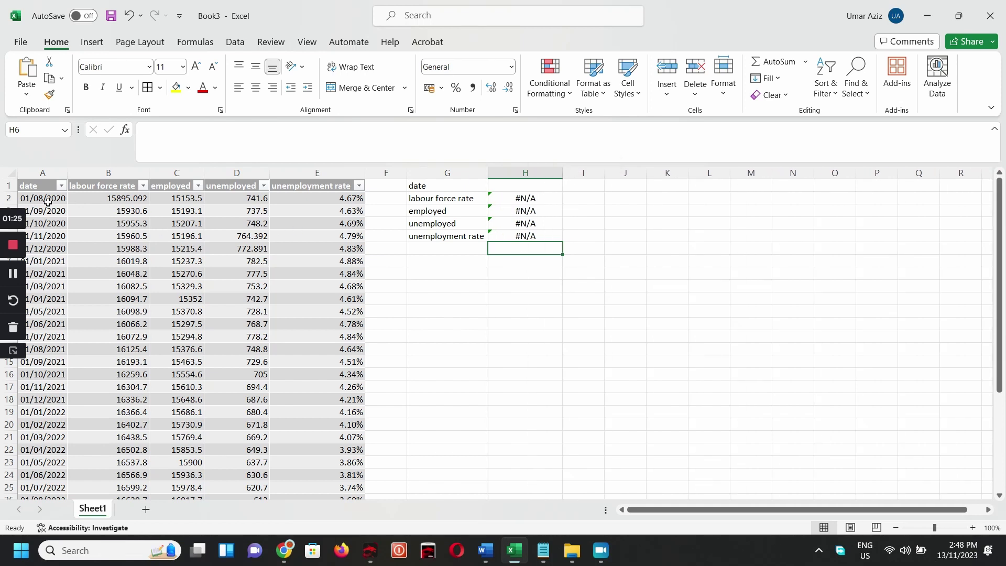
pyautogui.click(526, 187)
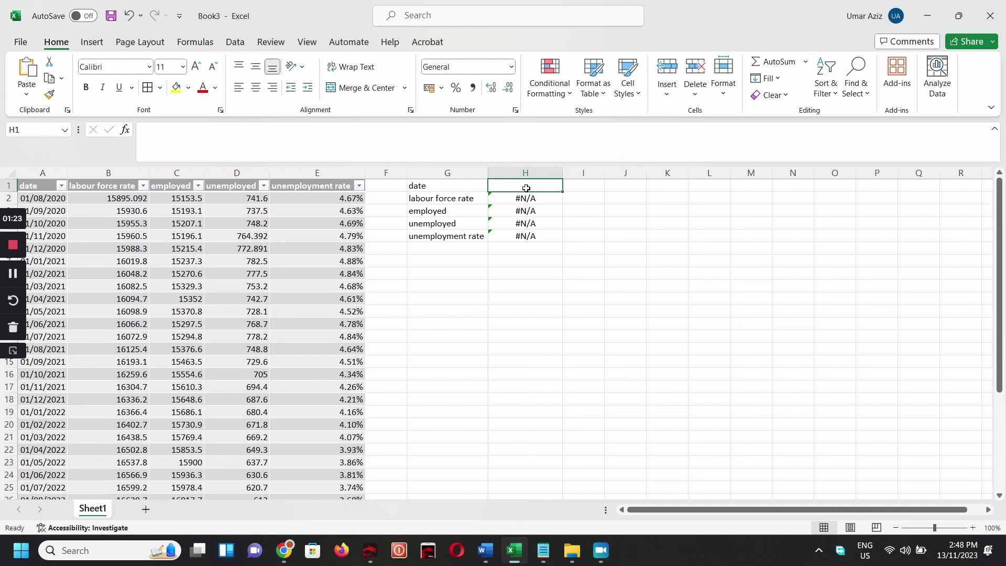
pyautogui.write('01/08')
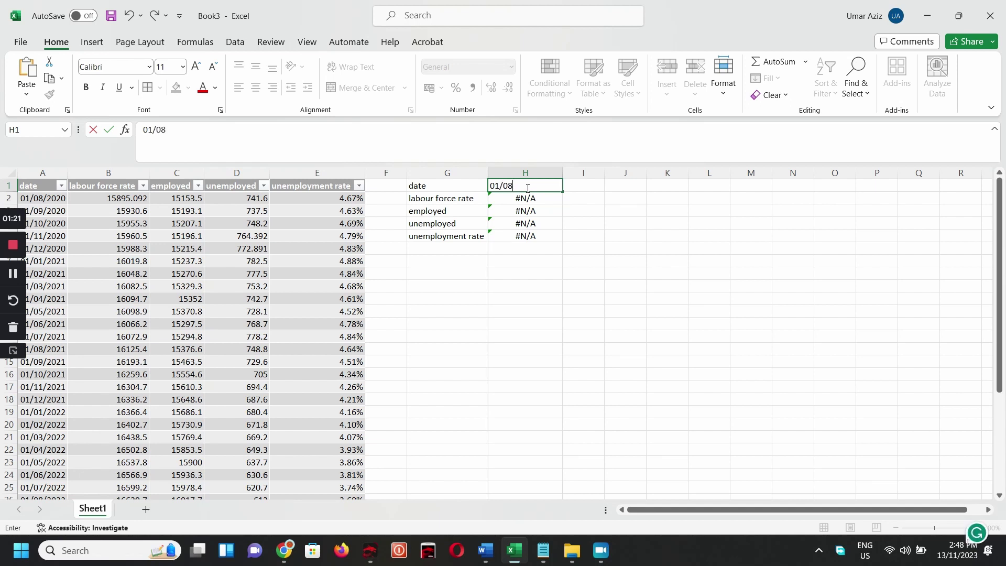
pyautogui.write('/2020')
pyautogui.press('Return')
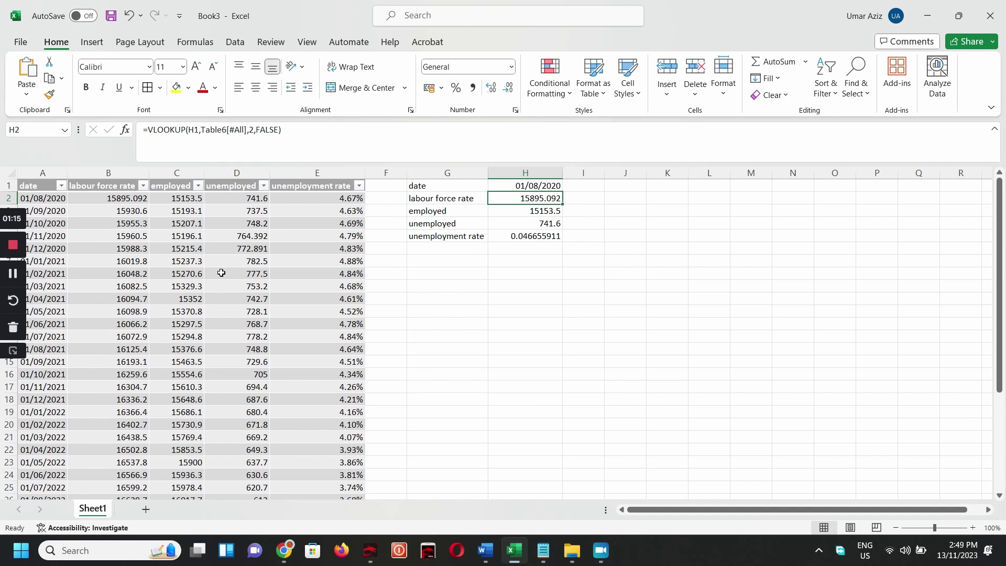
# - Start a data validation rule on the date cell H1 that allows only values from a list
pyautogui.click(519, 188)
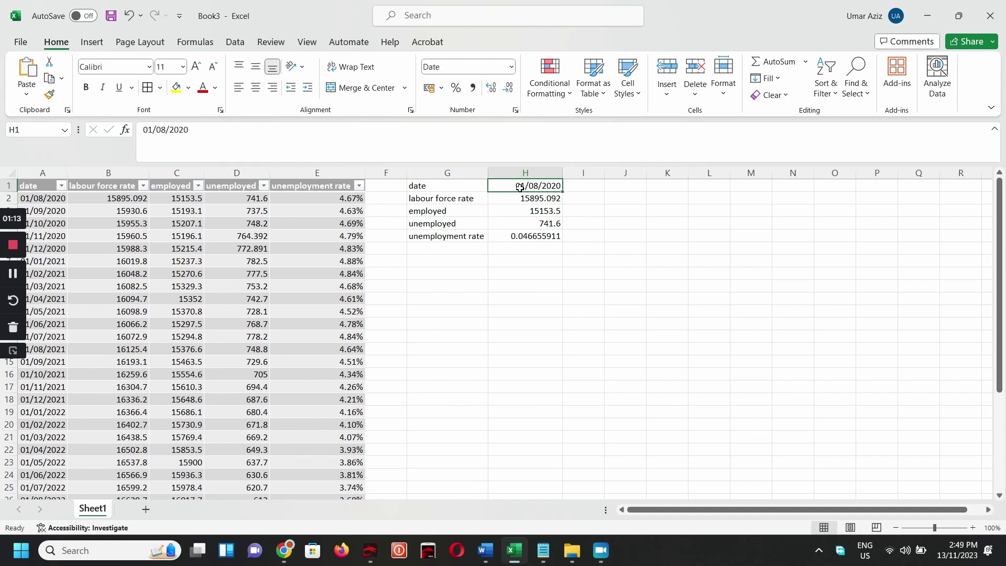
pyautogui.click(242, 46)
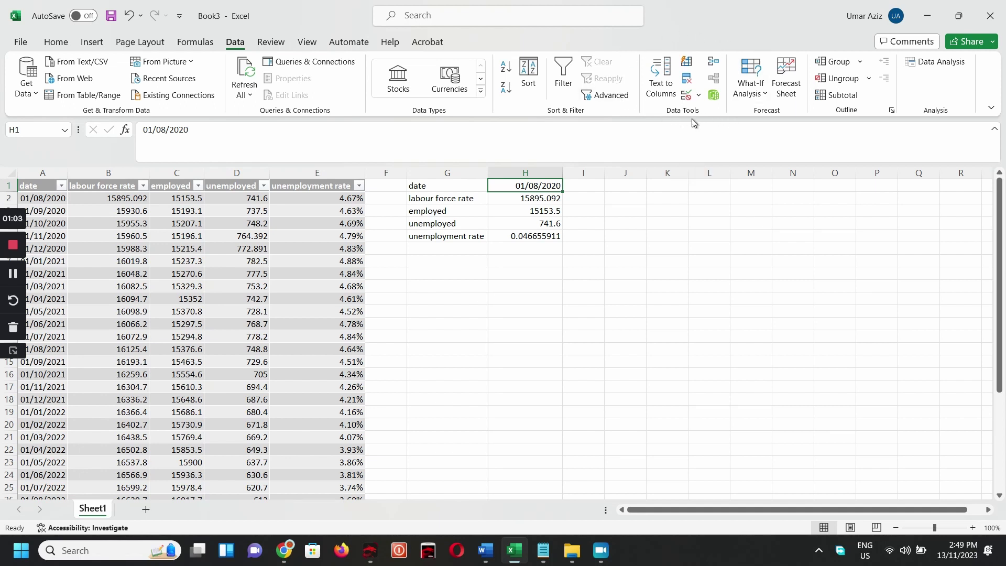
pyautogui.click(699, 95)
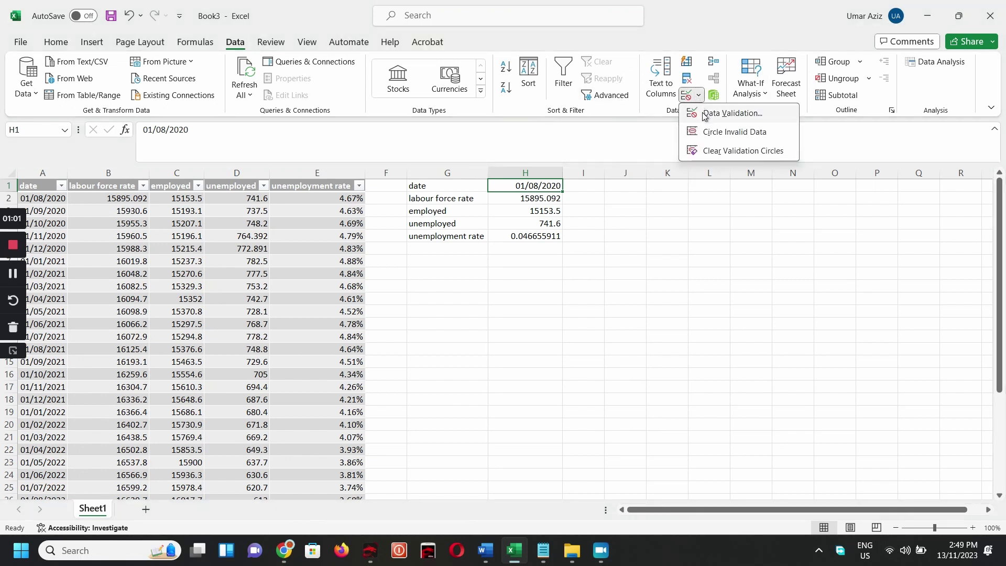
pyautogui.click(705, 115)
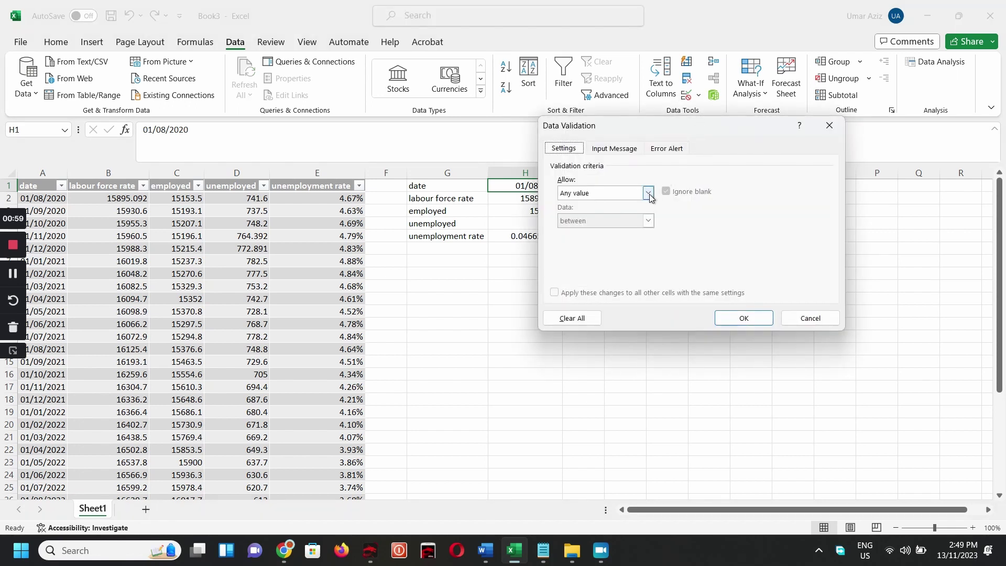
pyautogui.click(649, 194)
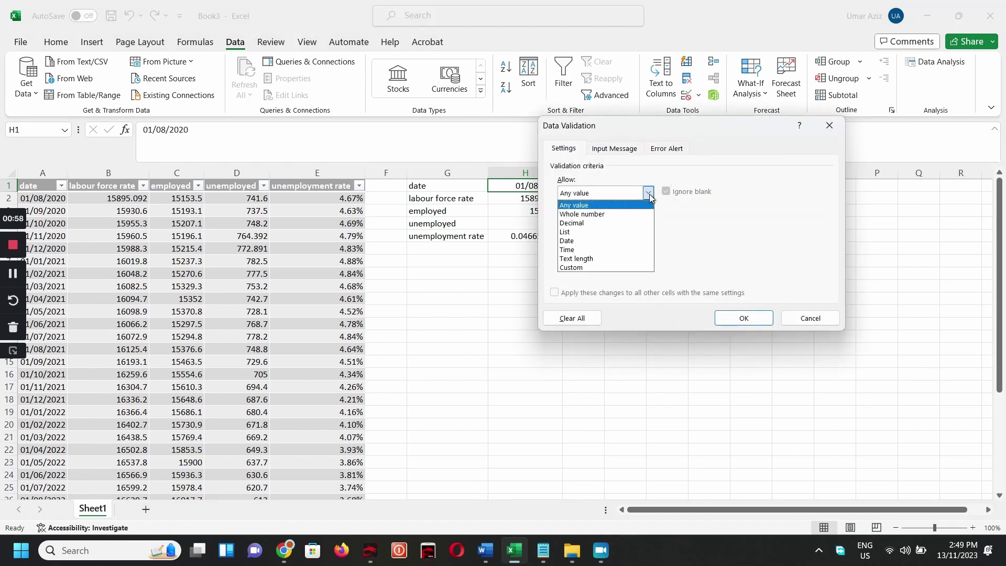
pyautogui.click(633, 233)
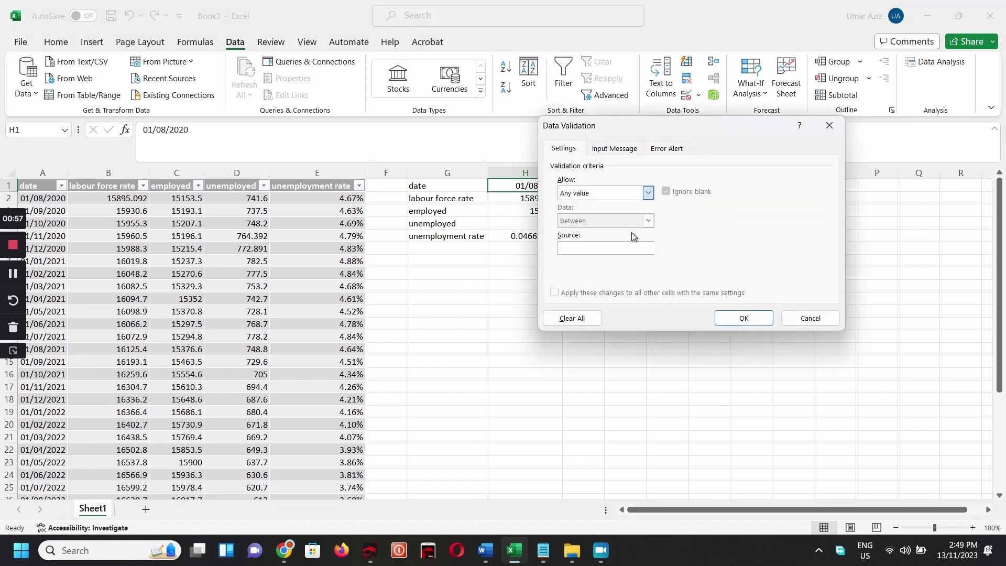
pyautogui.click(576, 194)
pyautogui.click(576, 194)
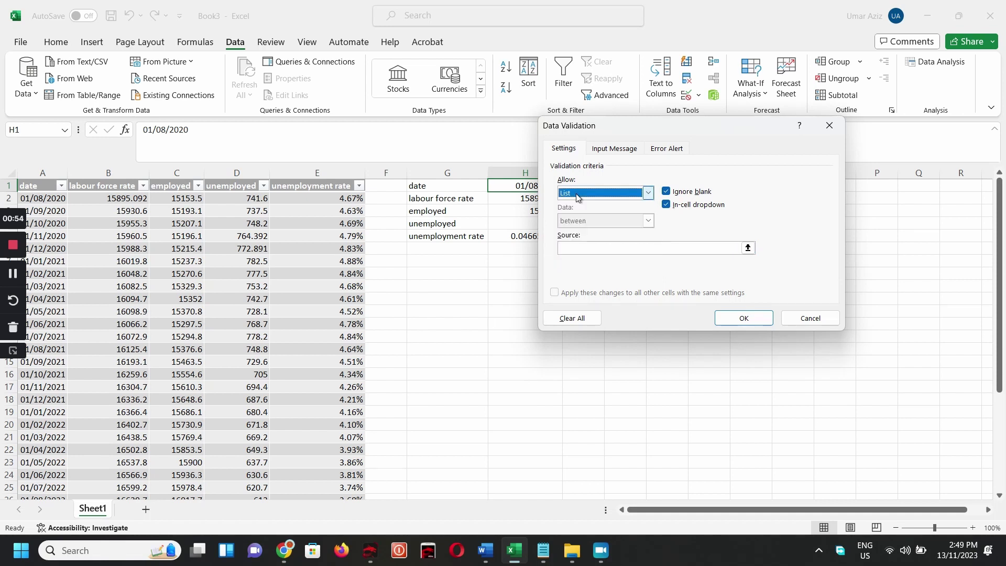
# - Set the validation list source to the table dates =$A$2:$A$37 and apply the rule
pyautogui.click(621, 250)
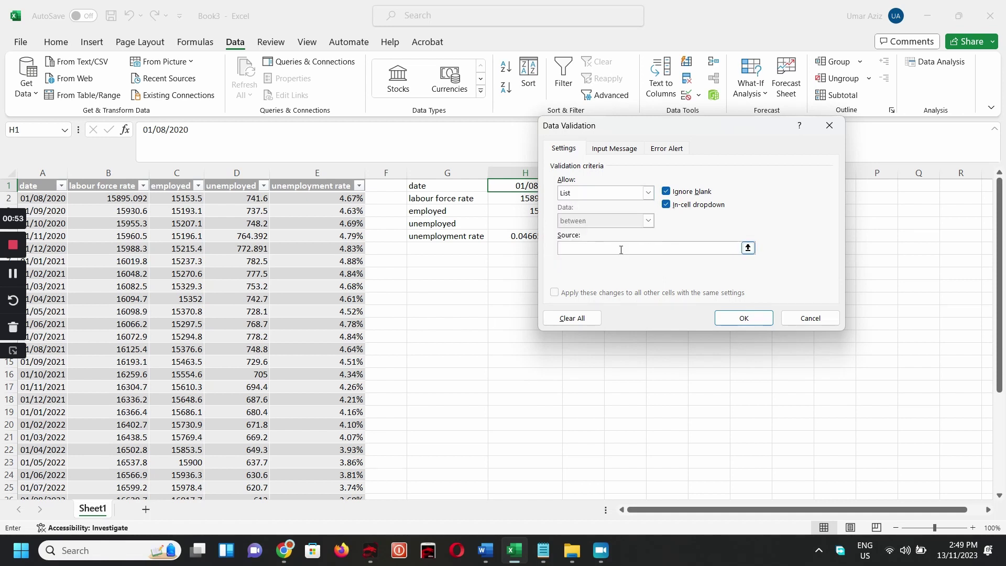
pyautogui.click(40, 201)
pyautogui.moveTo(40, 201); pyautogui.dragTo(45, 474)
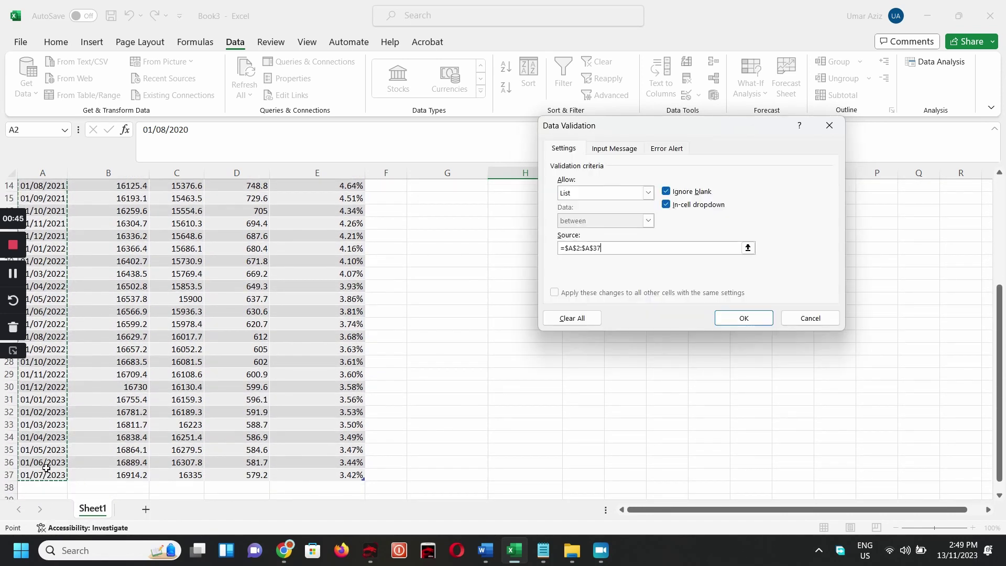
pyautogui.scroll(5, 460, 292)
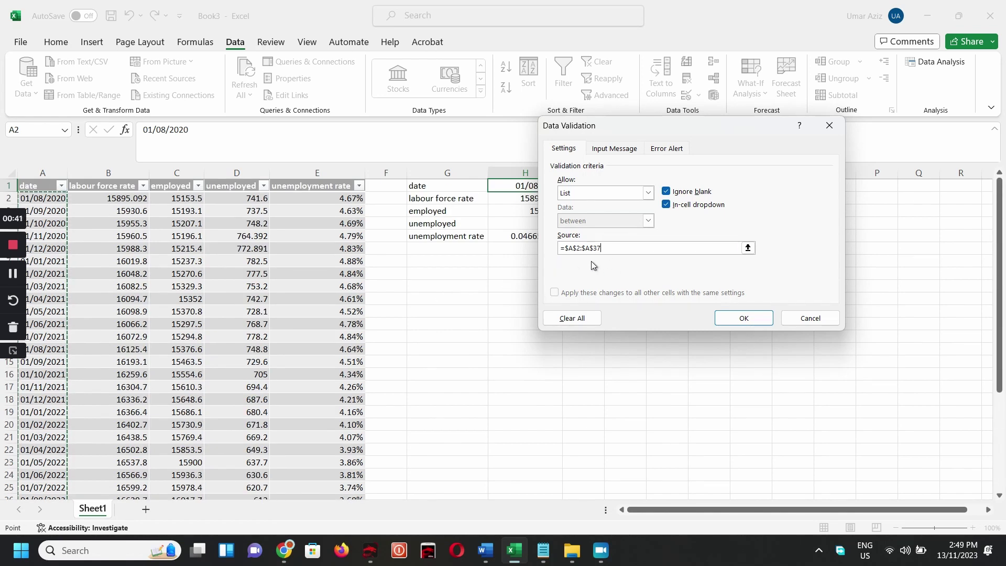
pyautogui.click(733, 322)
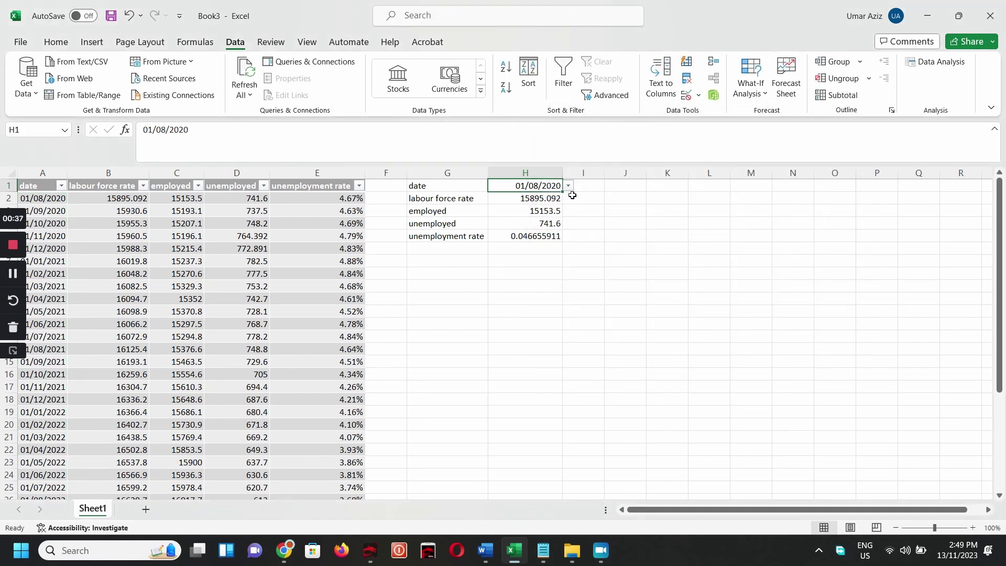
# - Test the date list in H1 by choosing 01/03/2023, 01/11/2022 and 01/04/2022 in turn
pyautogui.click(568, 186)
pyautogui.scroll(-8, 545, 251)
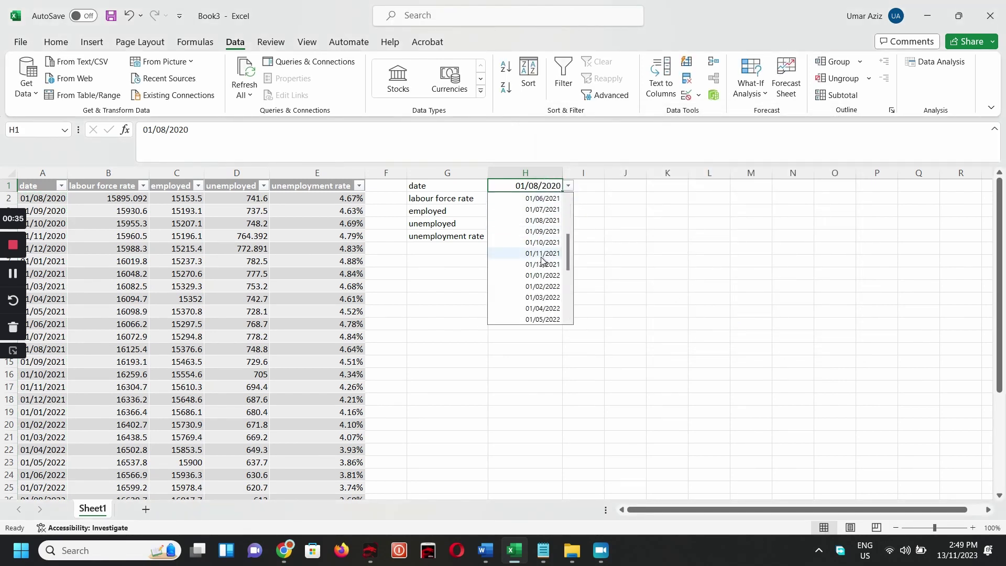
pyautogui.click(544, 276)
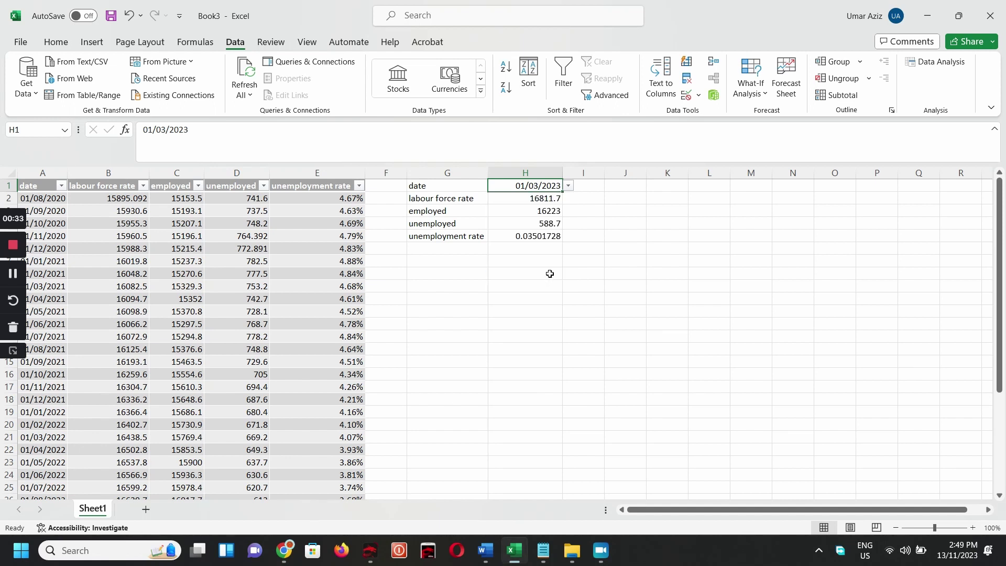
pyautogui.click(569, 186)
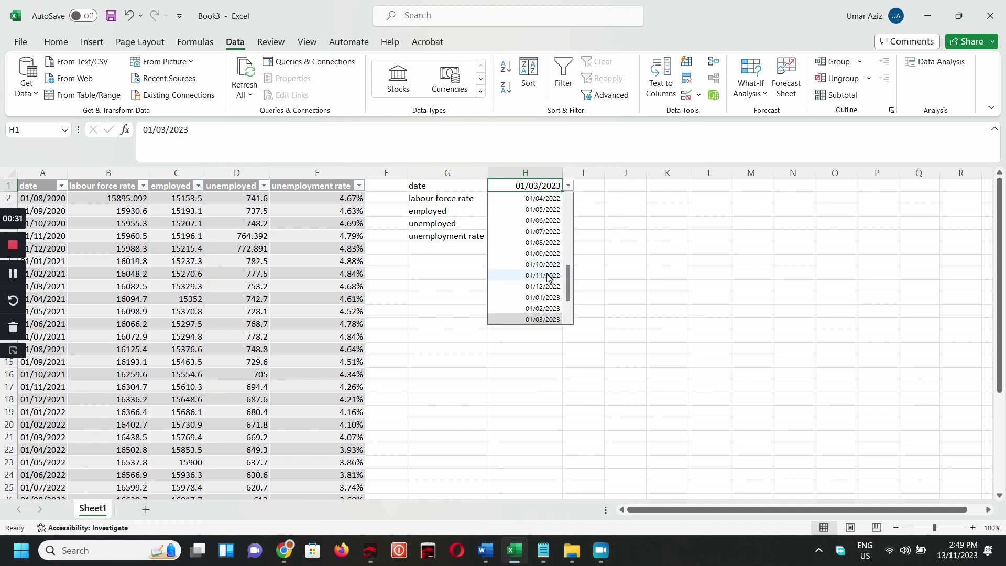
pyautogui.click(548, 277)
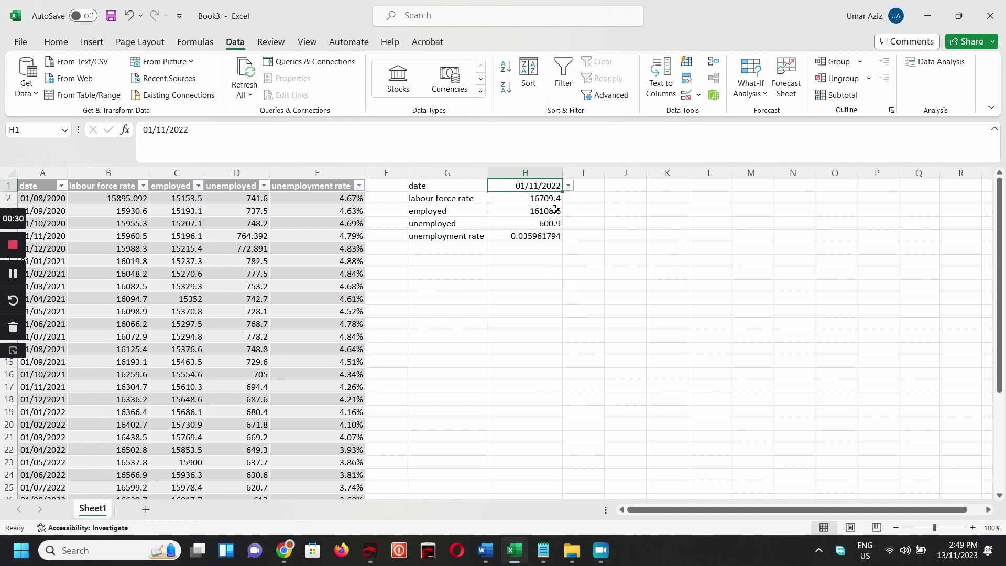
pyautogui.click(569, 186)
pyautogui.click(552, 198)
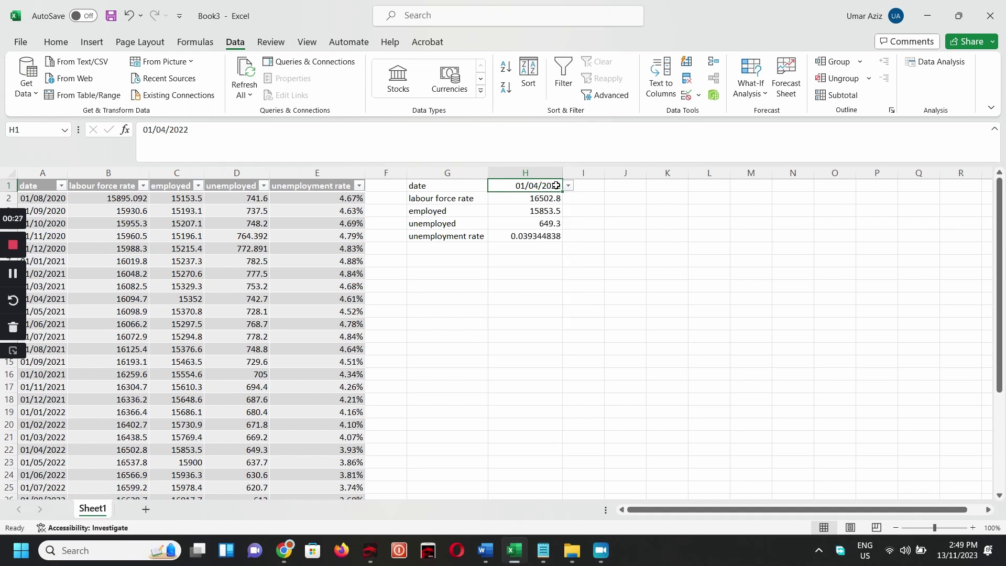
# - Replace the date in H1 by direct entry, first with 01/08/2020 and then with 01/10/2020
pyautogui.moveTo(220, 131); pyautogui.dragTo(111, 135)
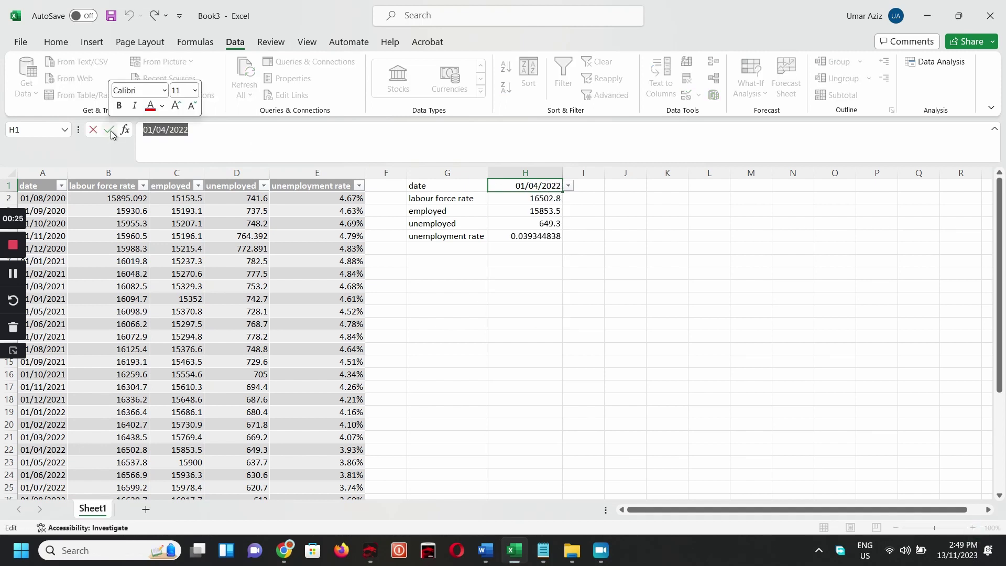
pyautogui.press('BackSpace')
pyautogui.press('Down')
pyautogui.press('Return')
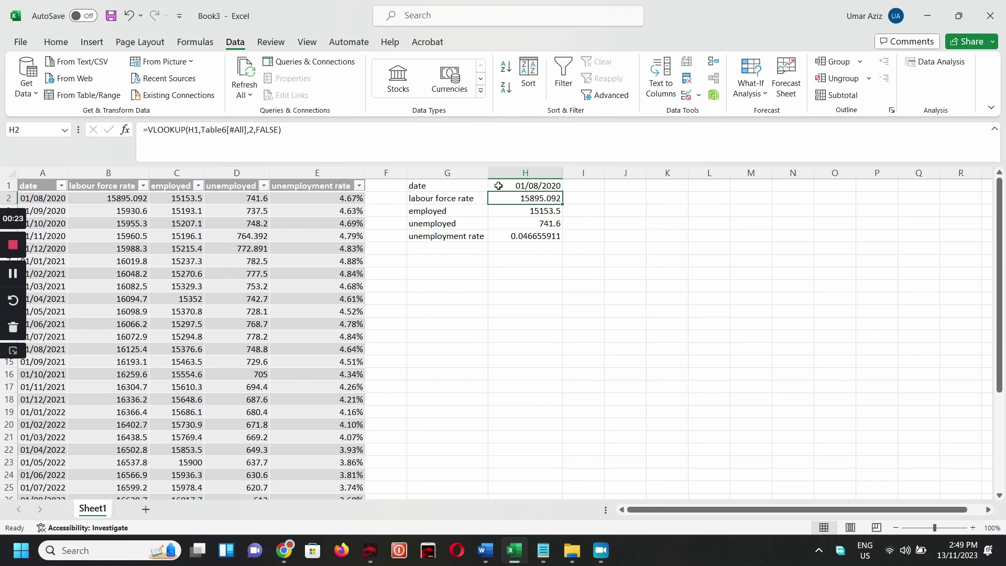
pyautogui.click(542, 186)
pyautogui.moveTo(190, 130); pyautogui.dragTo(141, 131)
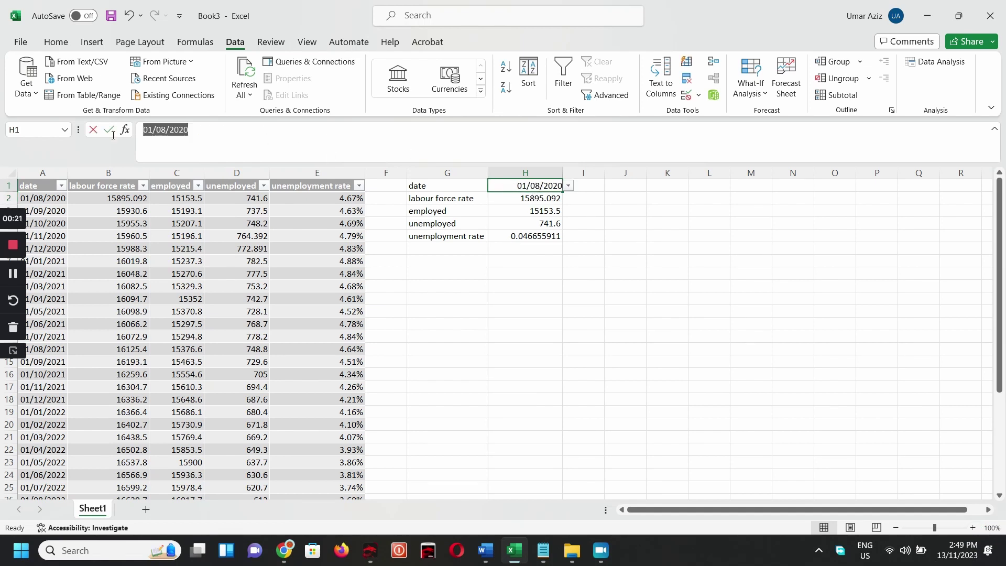
pyautogui.write('1')
pyautogui.press('Return')
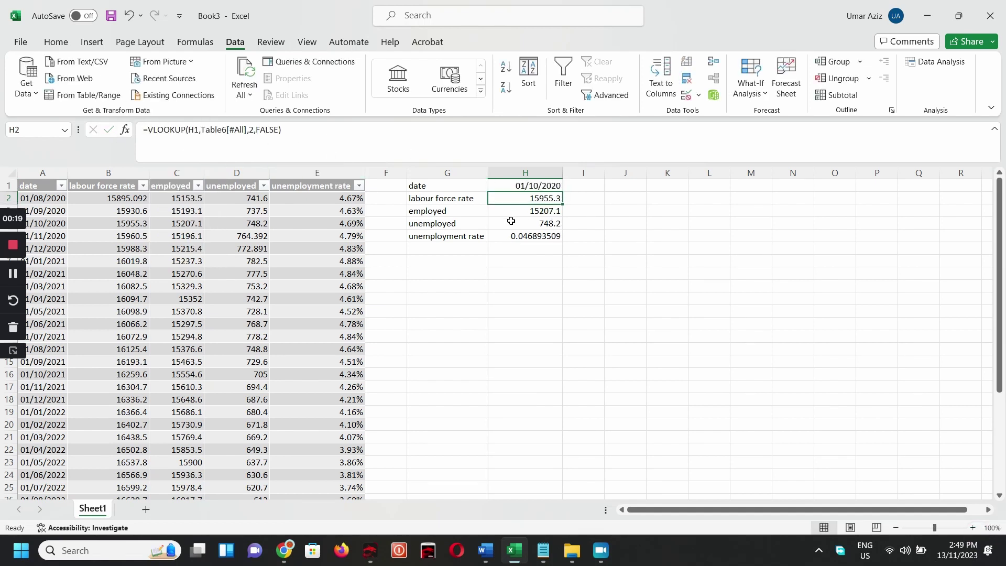
# - Choose 01/08/2022 from the date list in H1
pyautogui.click(557, 187)
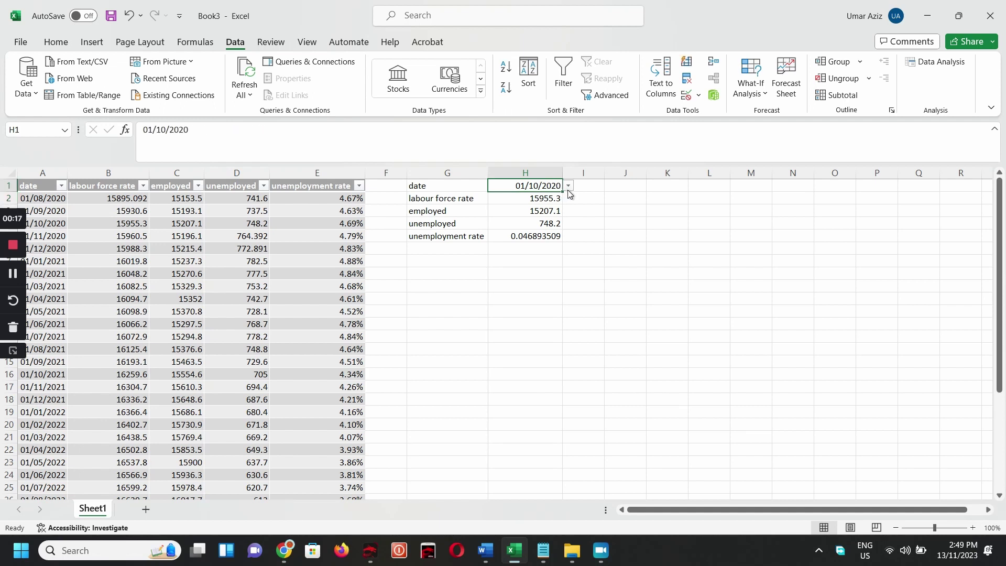
pyautogui.click(568, 186)
pyautogui.scroll(-6, 553, 248)
pyautogui.click(545, 243)
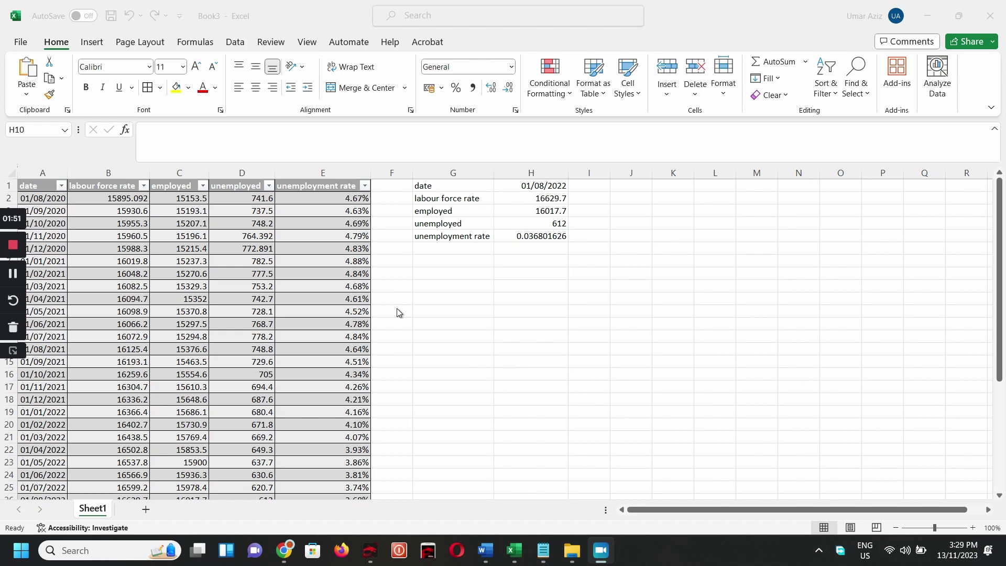
# - Move the lookup panel G1:H5 down one row so that it starts in G2
pyautogui.click(455, 185)
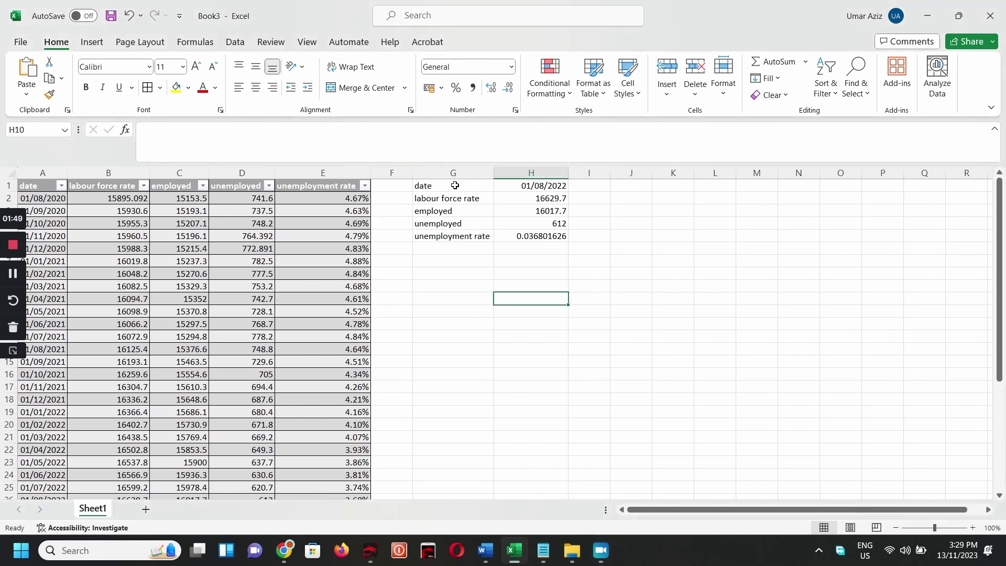
pyautogui.click(455, 186)
pyautogui.moveTo(466, 190); pyautogui.dragTo(515, 237)
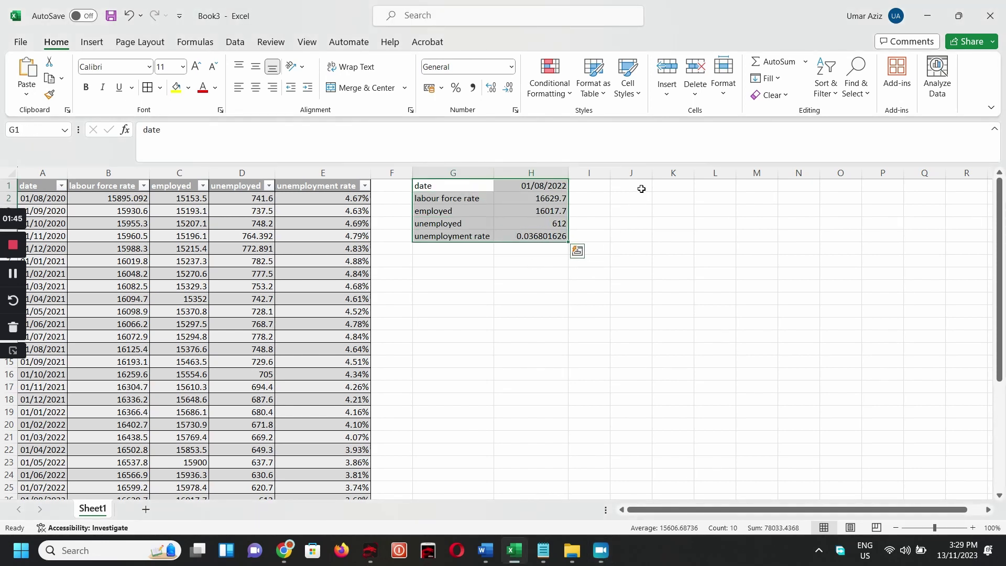
pyautogui.moveTo(550, 243); pyautogui.dragTo(550, 255)
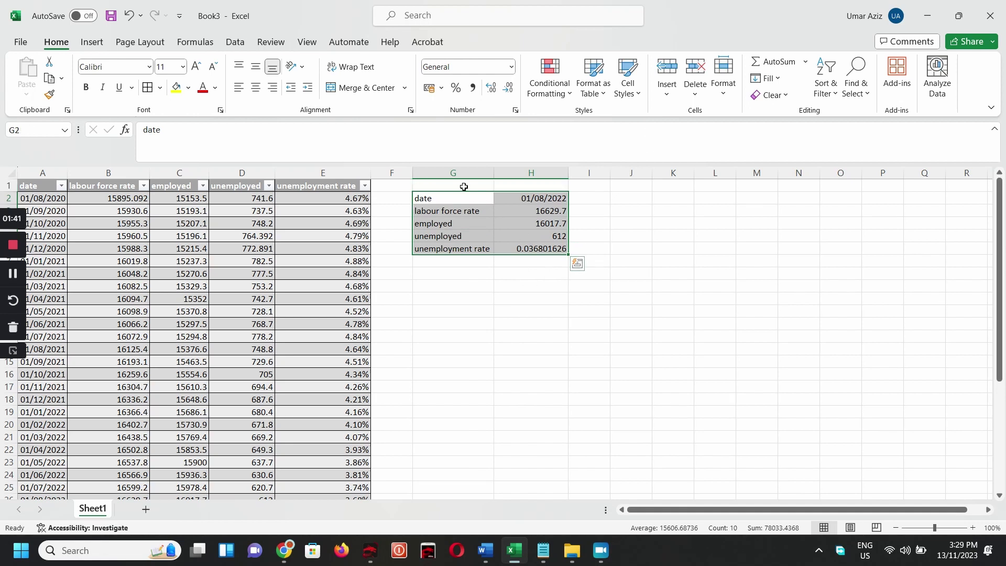
# - Format the range G1:H6 as a table with a light blue banded style, keeping the empty first row for headers
pyautogui.moveTo(461, 187); pyautogui.dragTo(524, 250)
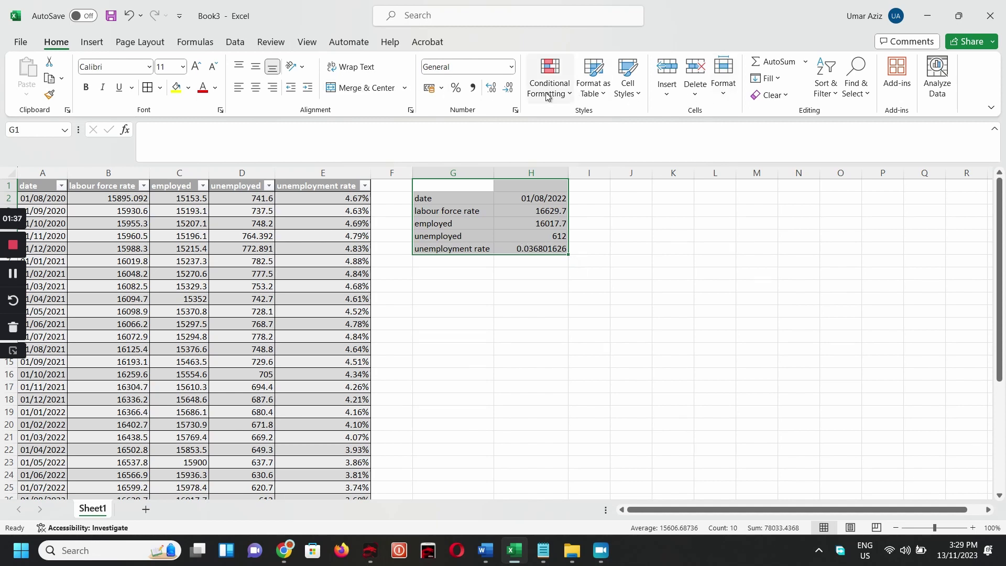
pyautogui.click(595, 94)
pyautogui.click(643, 143)
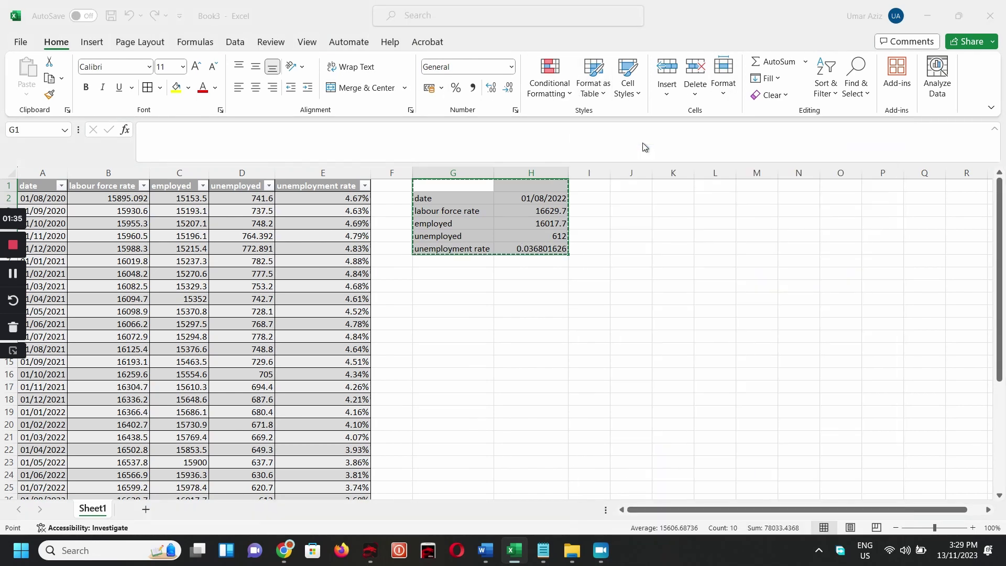
pyautogui.click(680, 275)
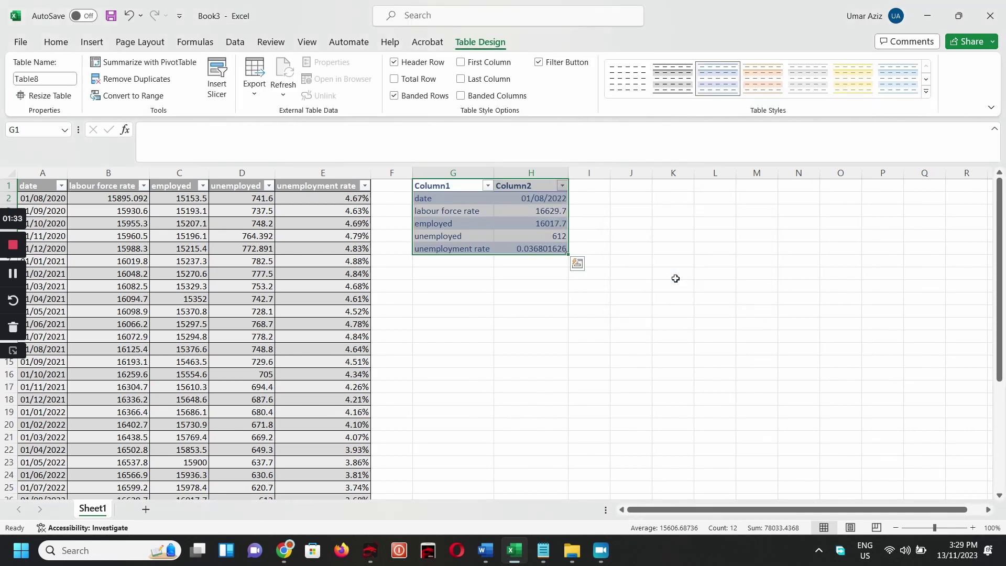
pyautogui.click(637, 244)
# - Test the date list in H2 of the new table with several dates, including 01/07/2022 and 01/08/2021
pyautogui.click(556, 201)
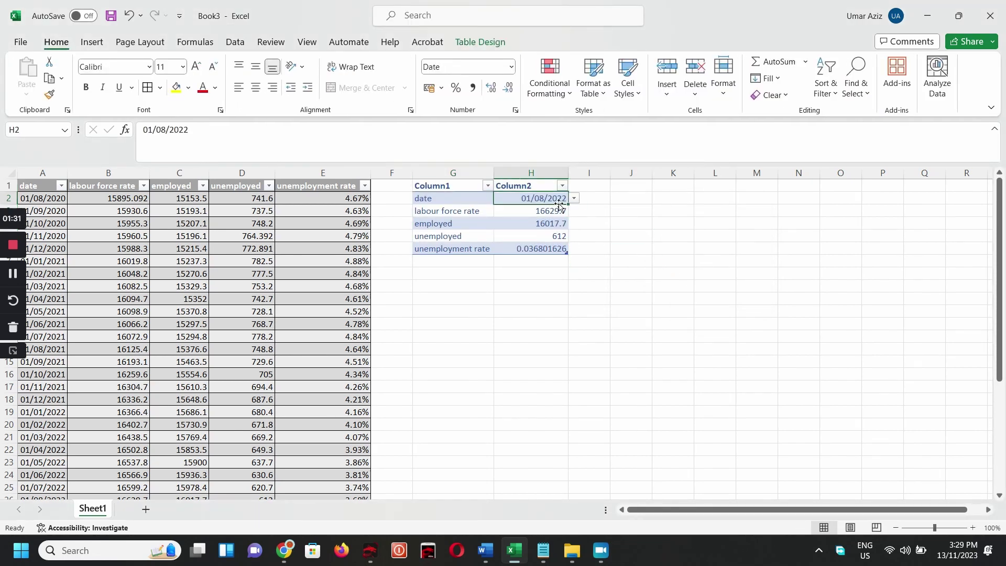
pyautogui.click(574, 198)
pyautogui.click(545, 225)
pyautogui.click(574, 199)
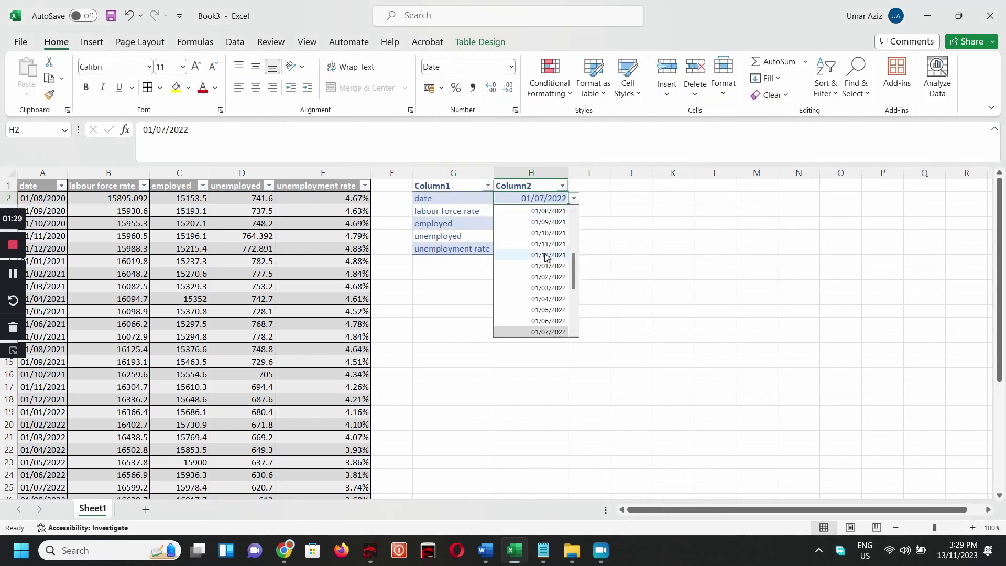
pyautogui.click(555, 223)
pyautogui.click(574, 198)
pyautogui.click(548, 310)
# - Switch the date in H2 through 01/05/2021, 01/03/2023 and 01/09/2022, ending on 01/05/2022
pyautogui.click(574, 198)
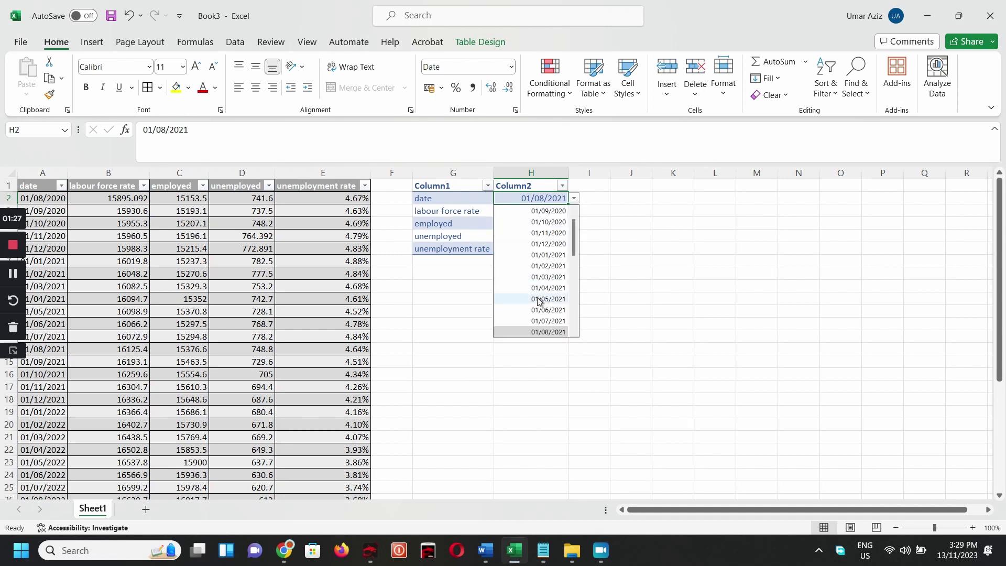
pyautogui.click(548, 301)
pyautogui.click(574, 198)
pyautogui.click(545, 288)
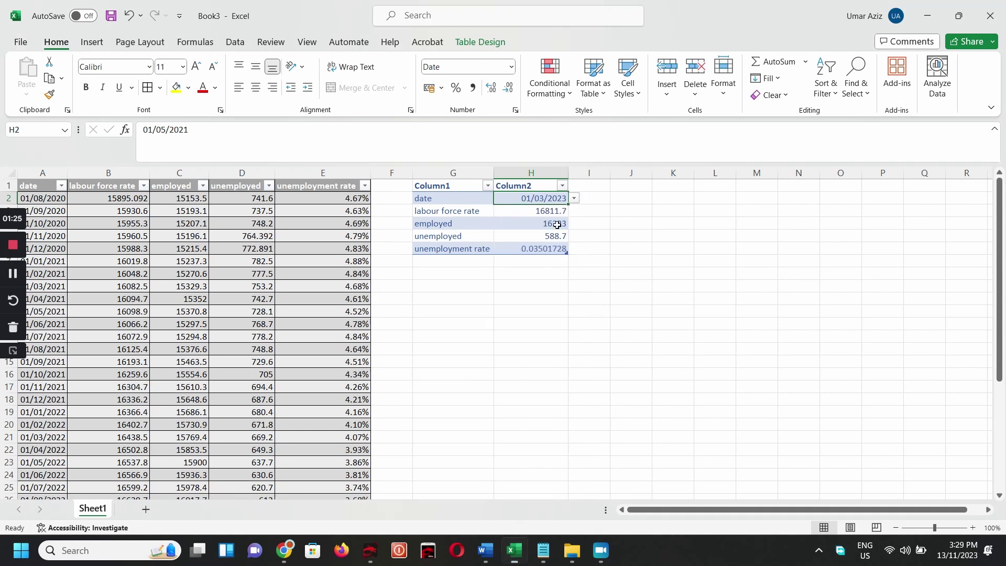
pyautogui.click(575, 198)
pyautogui.click(545, 266)
pyautogui.click(575, 199)
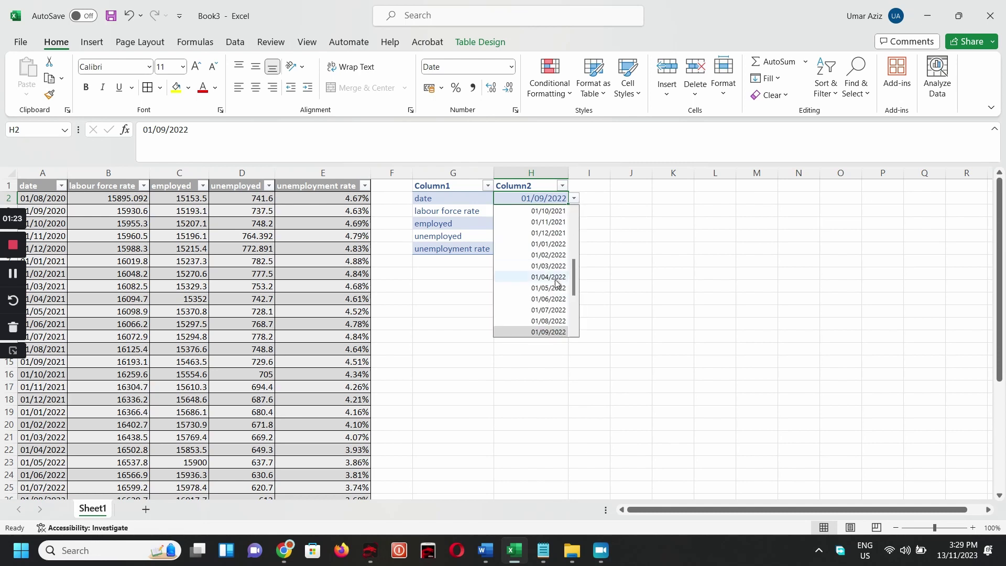
pyautogui.click(552, 225)
# - Apply borders to all cells of the lookup table G1:H6
pyautogui.moveTo(435, 187); pyautogui.dragTo(539, 249)
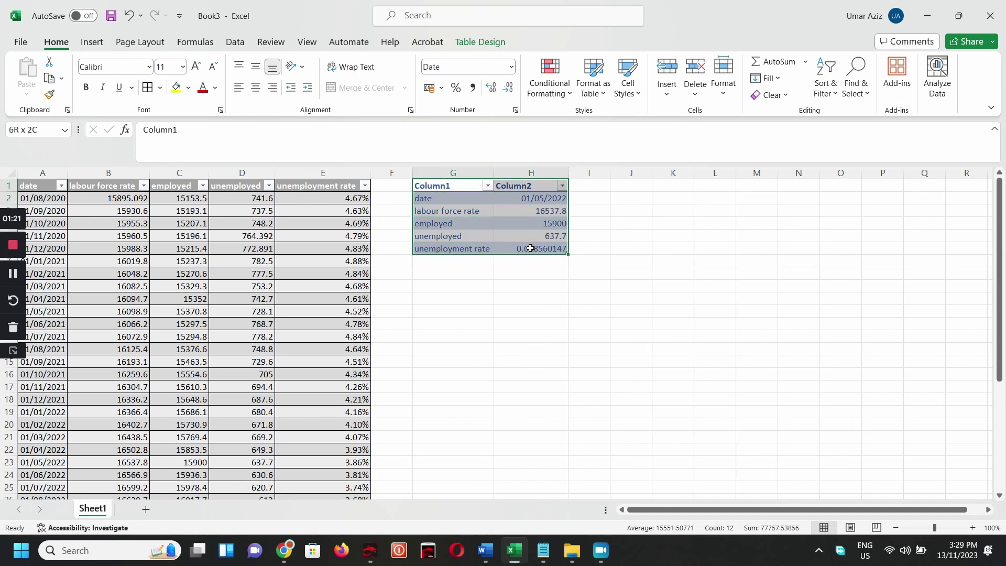
pyautogui.click(147, 88)
pyautogui.click(453, 285)
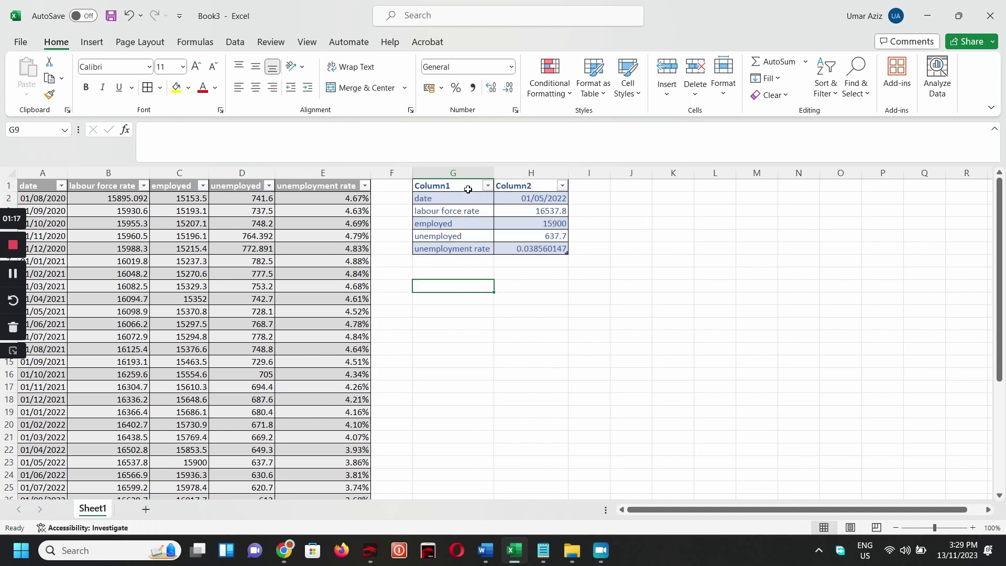
# - Select the lookup table G1:H6 again and open the border options for it
pyautogui.moveTo(440, 187); pyautogui.dragTo(541, 247)
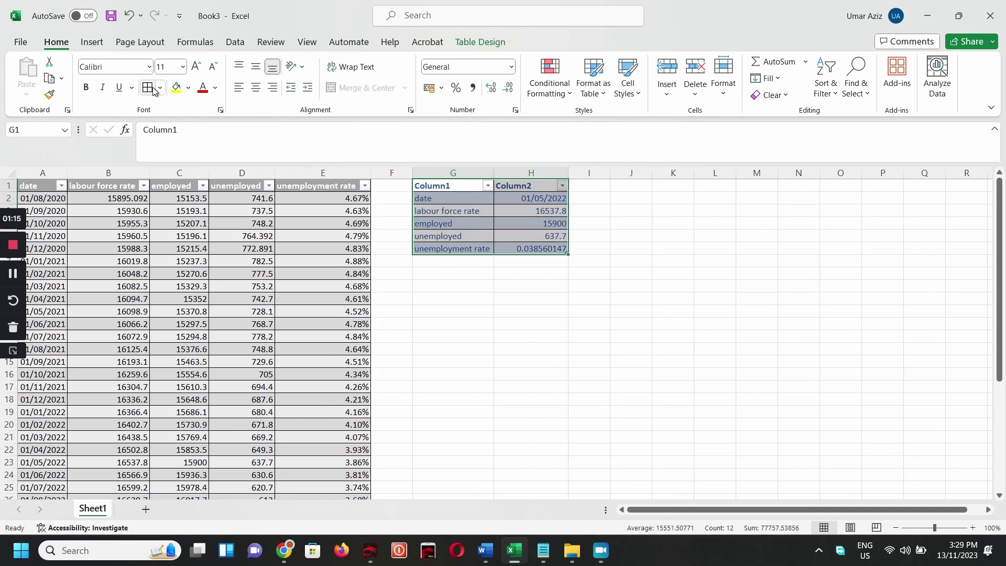
pyautogui.click(160, 88)
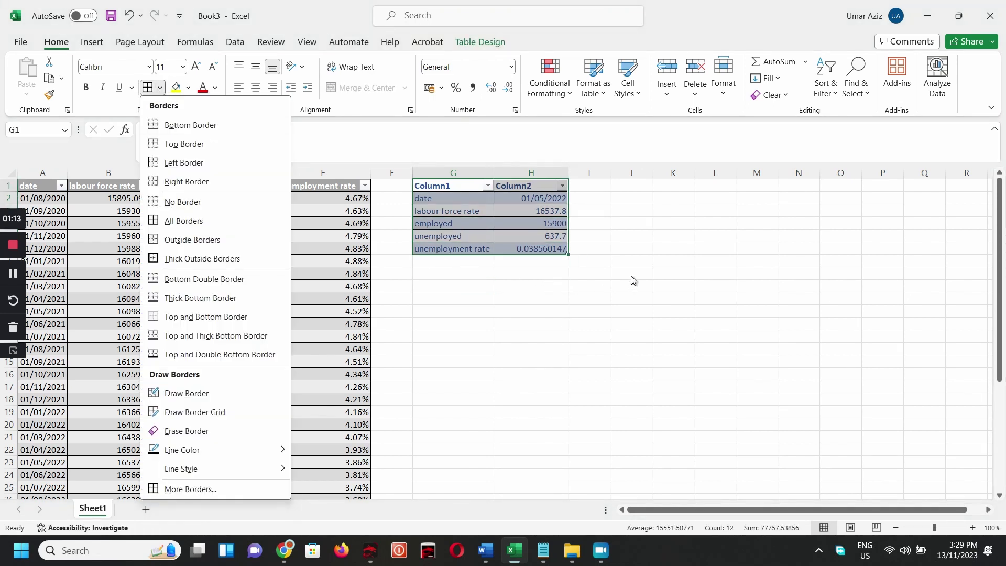